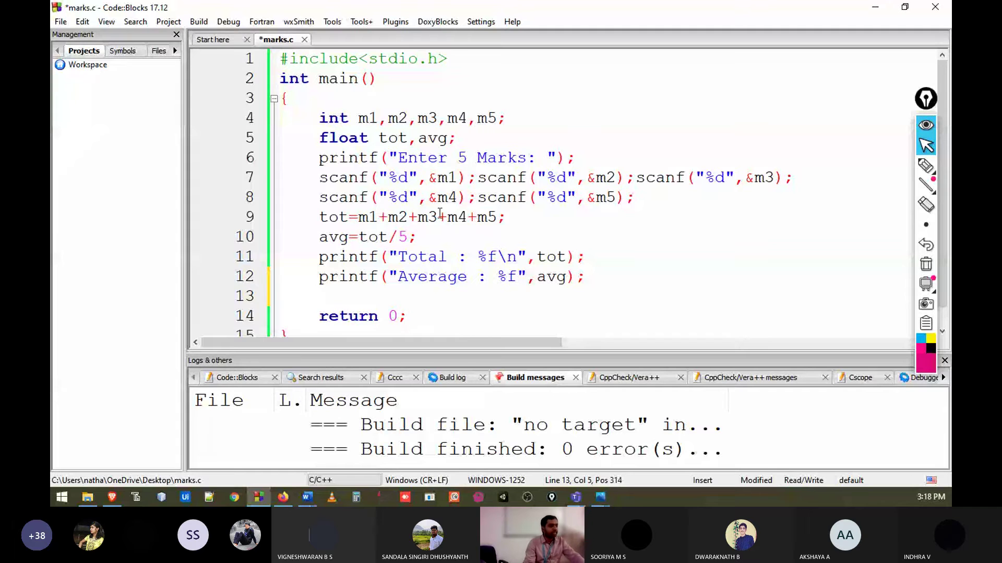
Copy the scanf("%d",&m1); statement from line 7 to the empty line 13 above return 0; and save marks.c
{"action": "left_click_drag", "start_coordinate": [319, 177], "coordinate": [477, 179]}
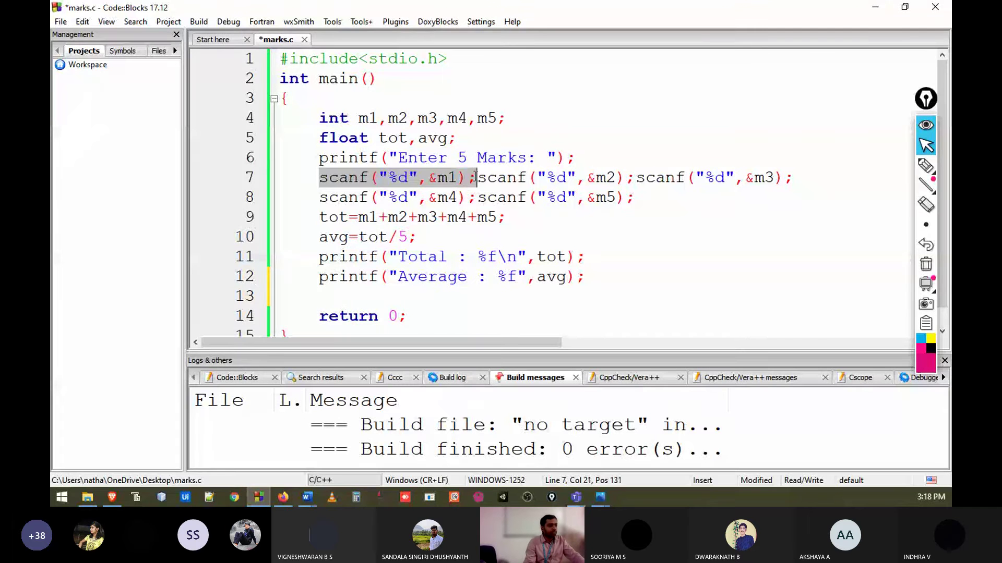
{"action": "key", "text": "ctrl+c"}
{"action": "left_click", "coordinate": [417, 295]}
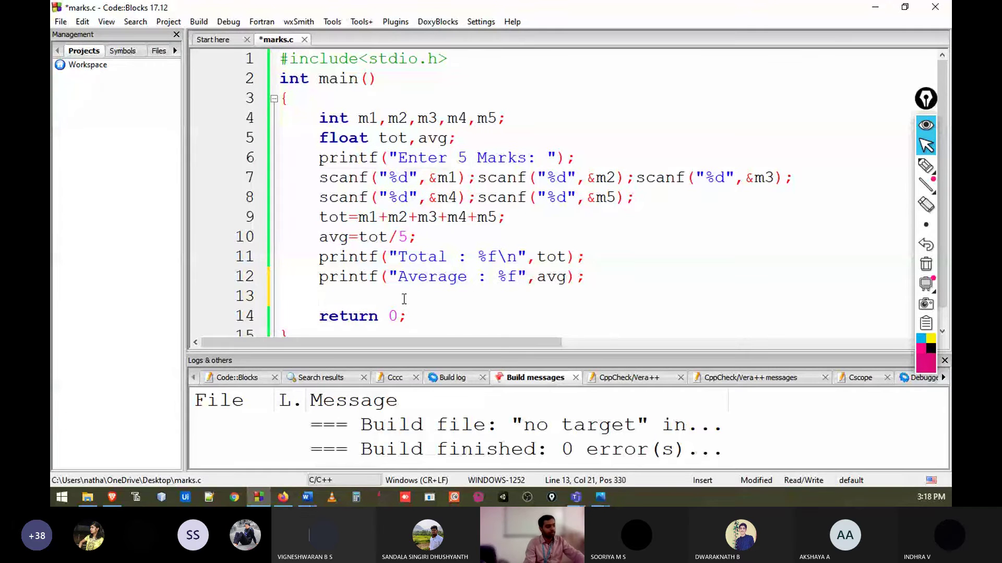
{"action": "key", "text": "ctrl+v"}
{"action": "left_click", "coordinate": [518, 308]}
{"action": "key", "text": "ctrl+s"}
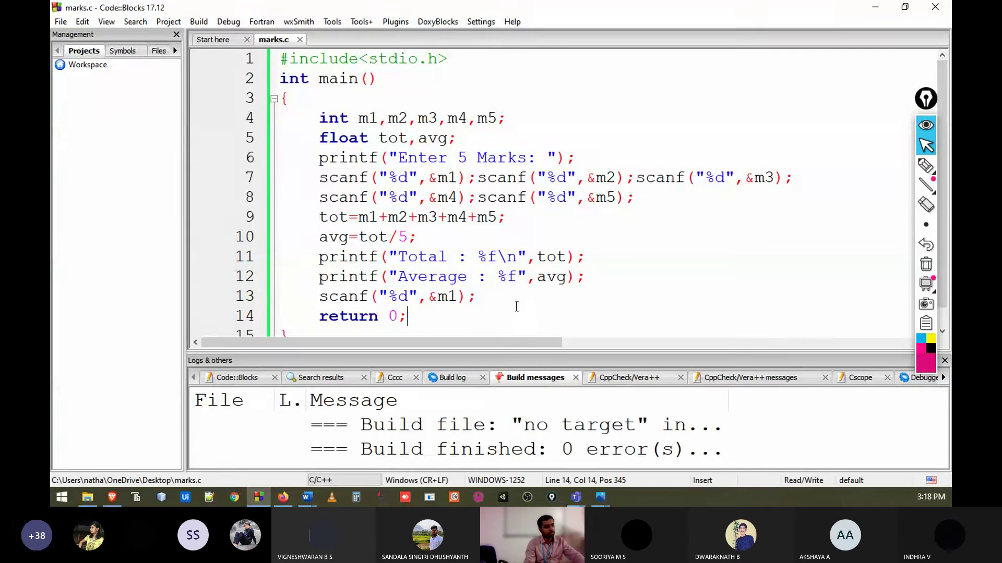
Highlight the added scanf statement on line 13 and build marks.c
{"action": "left_click", "coordinate": [320, 297]}
{"action": "left_click_drag", "start_coordinate": [322, 298], "coordinate": [486, 294]}
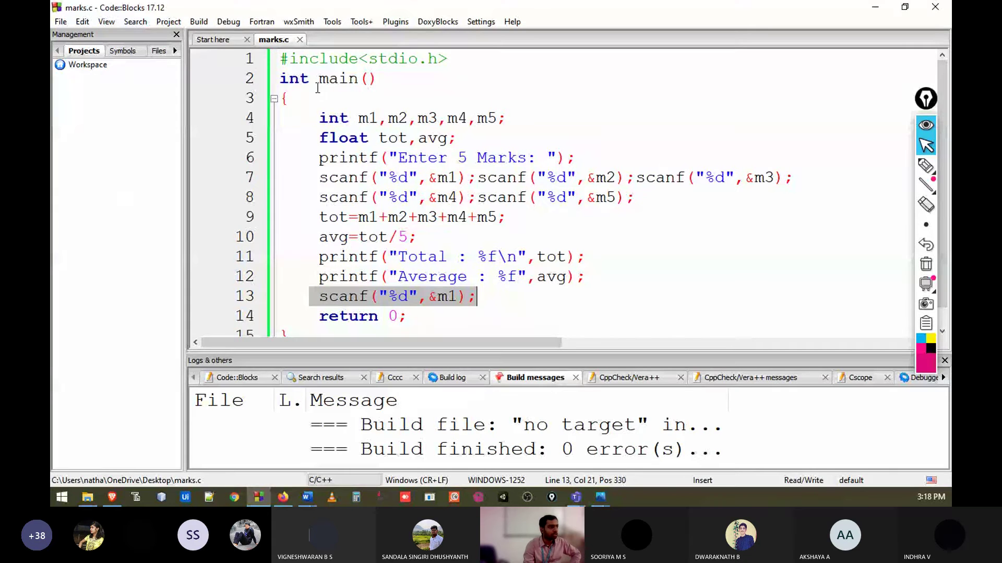
{"action": "left_click", "coordinate": [188, 24]}
{"action": "left_click", "coordinate": [226, 47]}
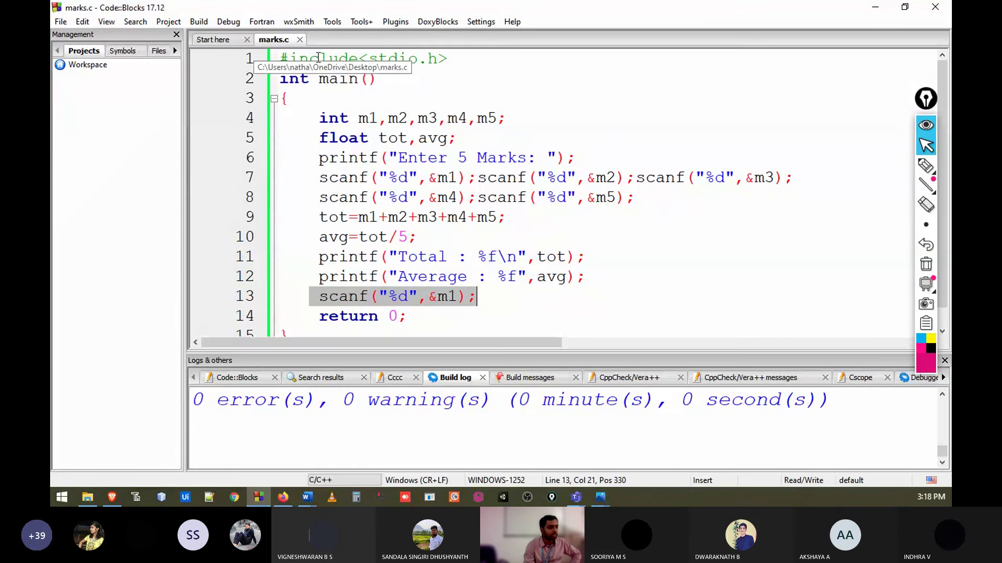
Switch to File Explorer, go to the Desktop folder, and permanently delete marks.exe and marks.o
{"action": "left_click", "coordinate": [875, 8]}
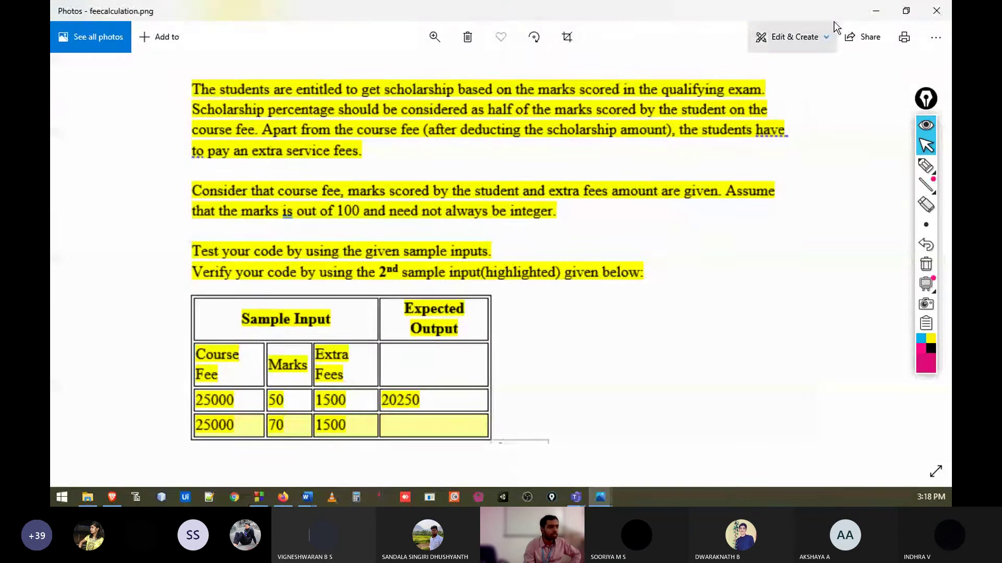
{"action": "left_click", "coordinate": [872, 9]}
{"action": "left_click", "coordinate": [97, 153]}
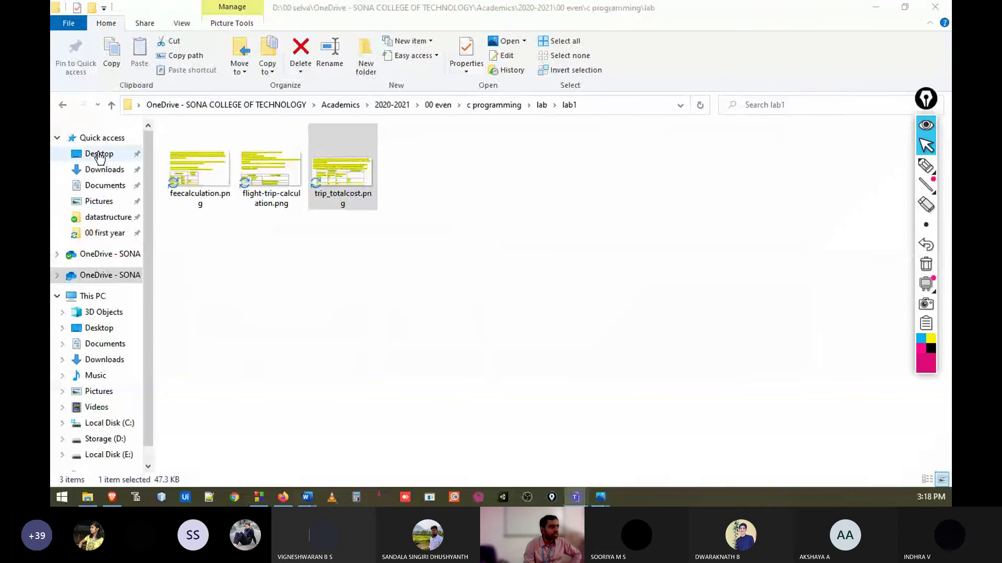
{"action": "left_click", "coordinate": [229, 147]}
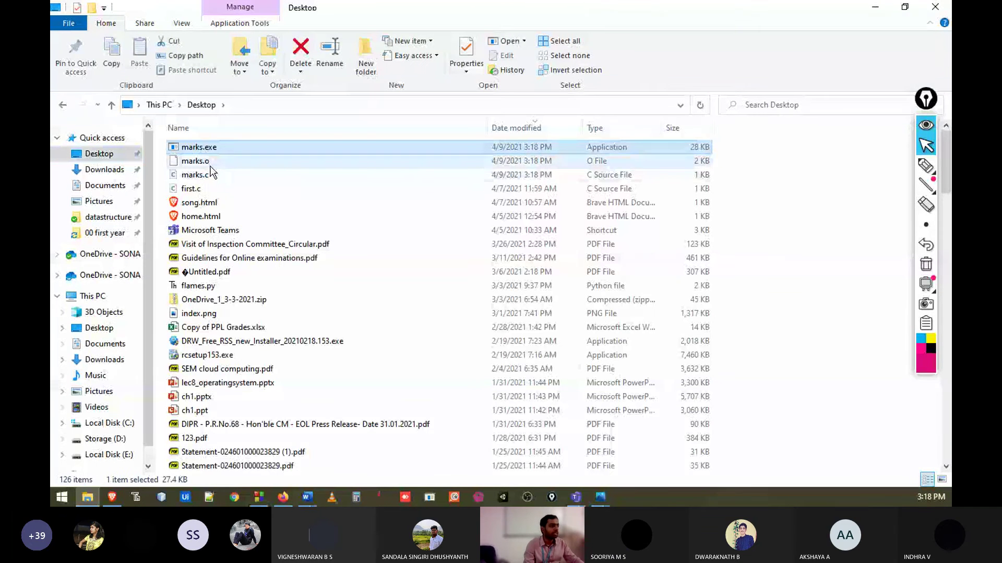
{"action": "left_click", "coordinate": [212, 164], "text": "shift"}
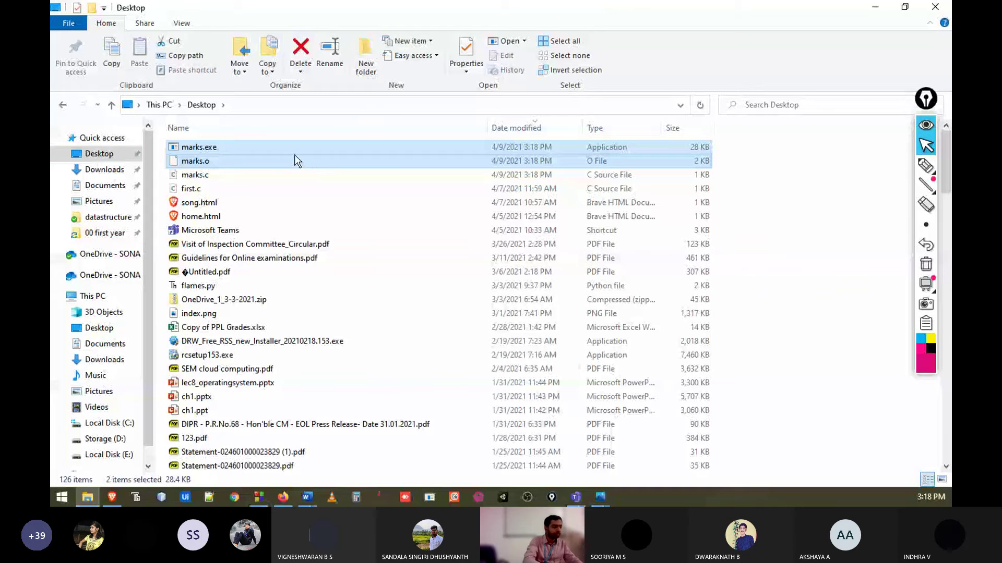
{"action": "key", "text": "shift+Delete"}
{"action": "key", "text": "Return"}
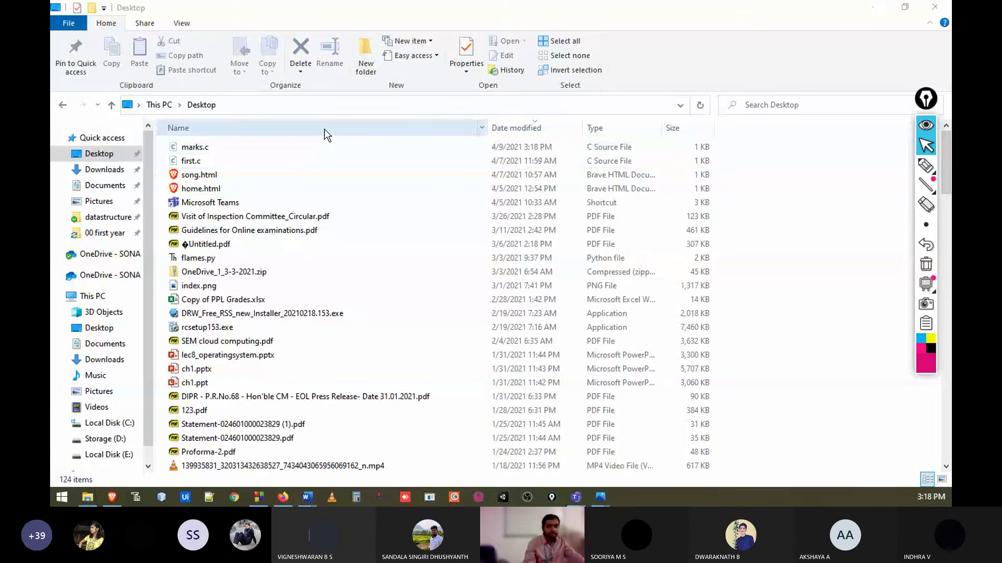
Switch back to Code::Blocks and build marks.c again to regenerate its output files
{"action": "key", "text": "alt+Tab"}
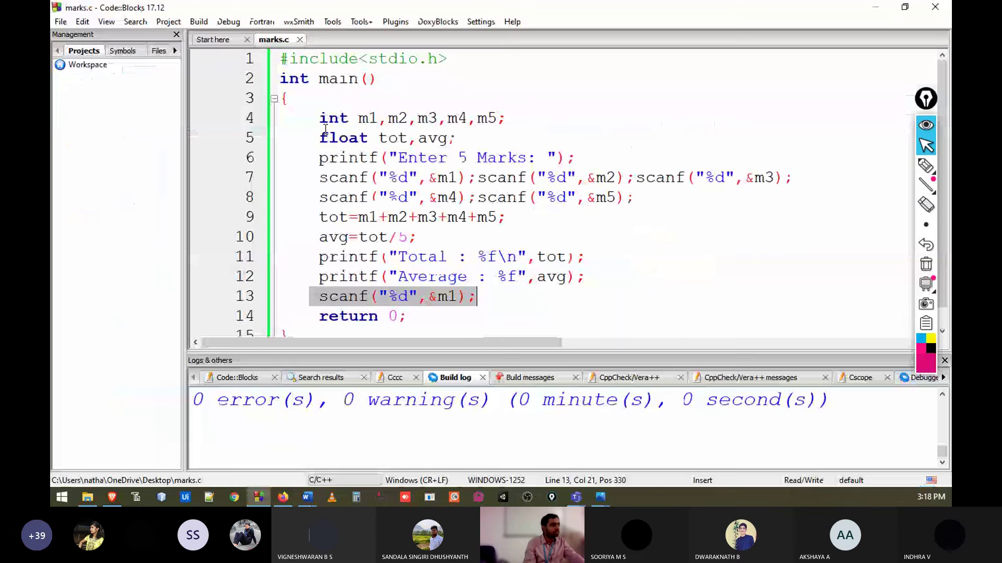
{"action": "left_click", "coordinate": [198, 21]}
{"action": "left_click", "coordinate": [248, 48]}
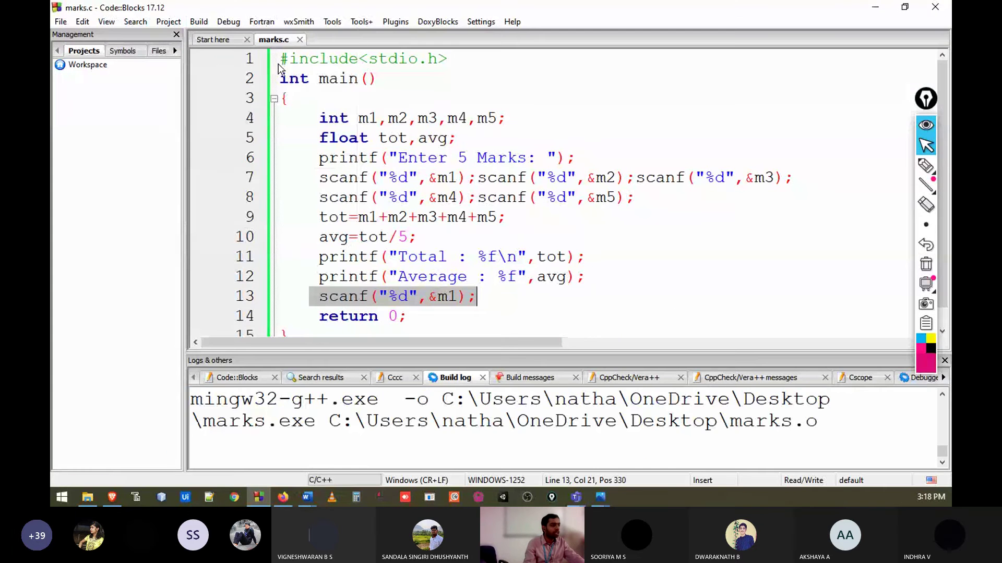
Return to the Desktop folder in File Explorer and launch marks.exe
{"action": "left_click", "coordinate": [875, 7]}
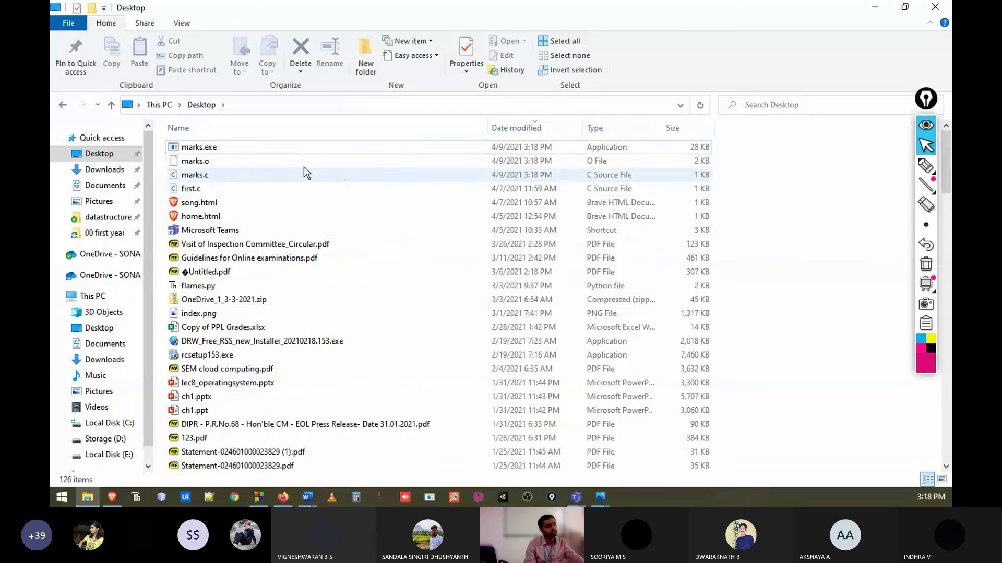
{"action": "left_click", "coordinate": [230, 149]}
{"action": "double_click", "coordinate": [229, 148]}
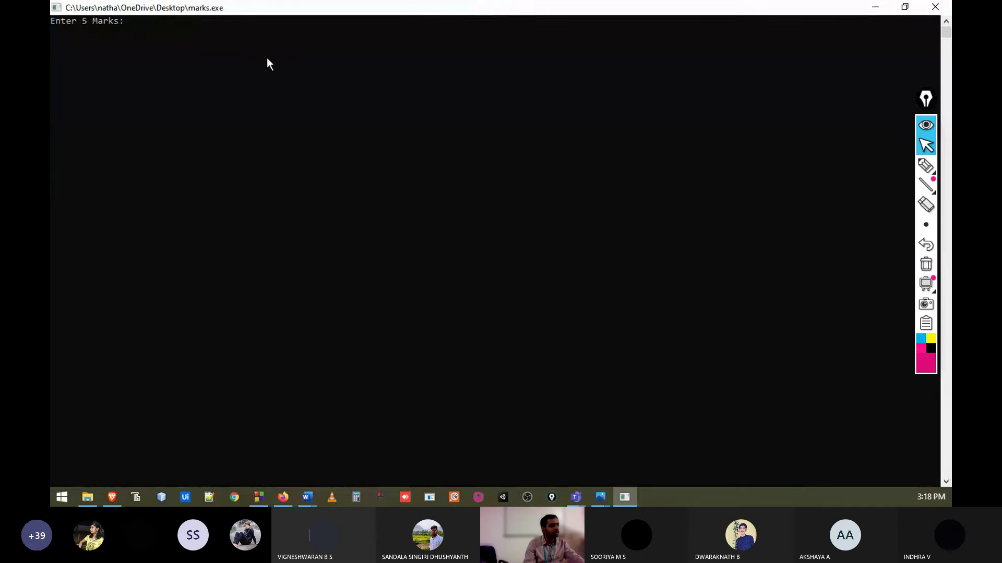
{"action": "left_click", "coordinate": [265, 55]}
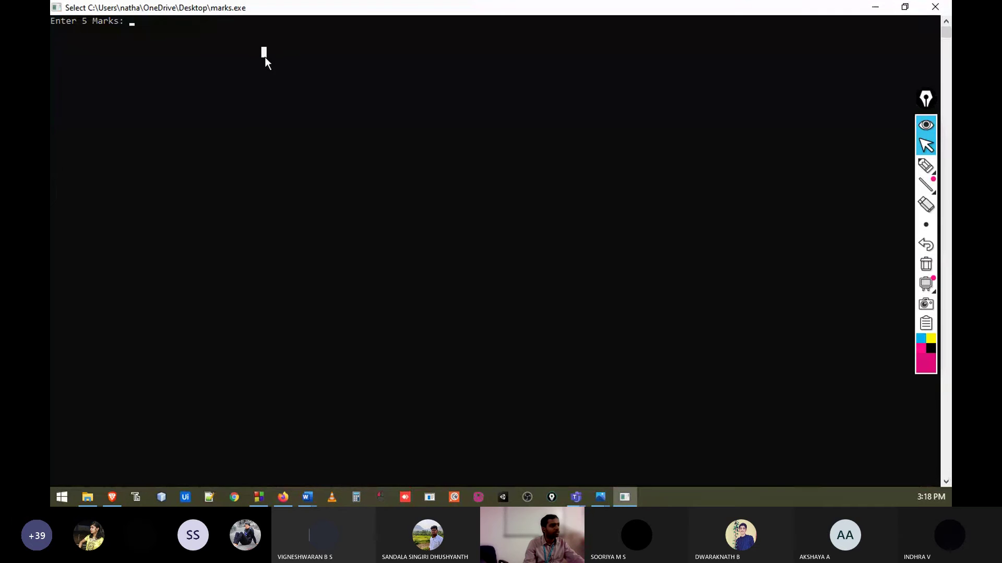
Enter 50 for each of the five marks in the smaller restored console, and submit 20 as the extra input to end the program
{"action": "type", "text": "5"}
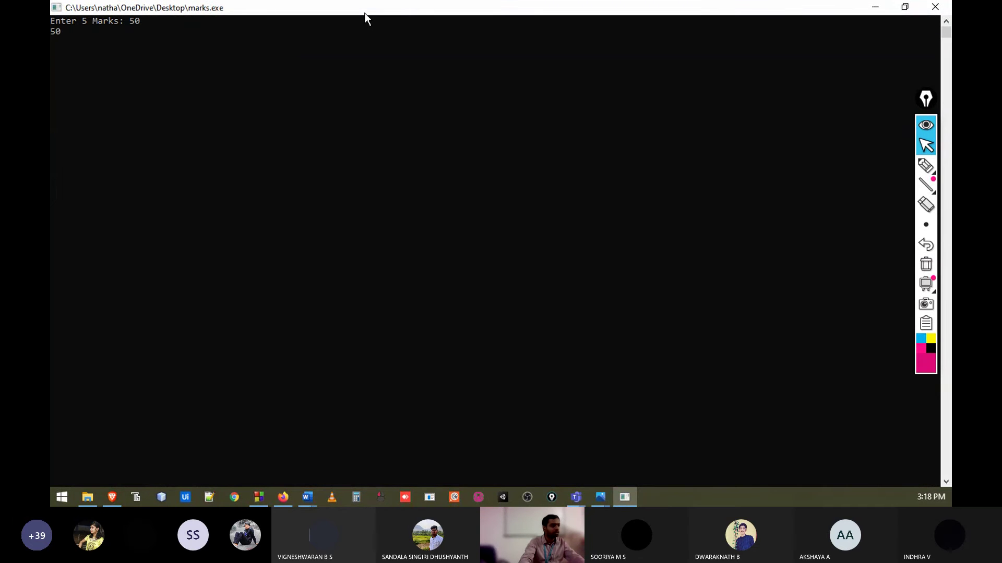
{"action": "type", "text": "0"}
{"action": "key", "text": "Return"}
{"action": "type", "text": "50"}
{"action": "double_click", "coordinate": [374, 10]}
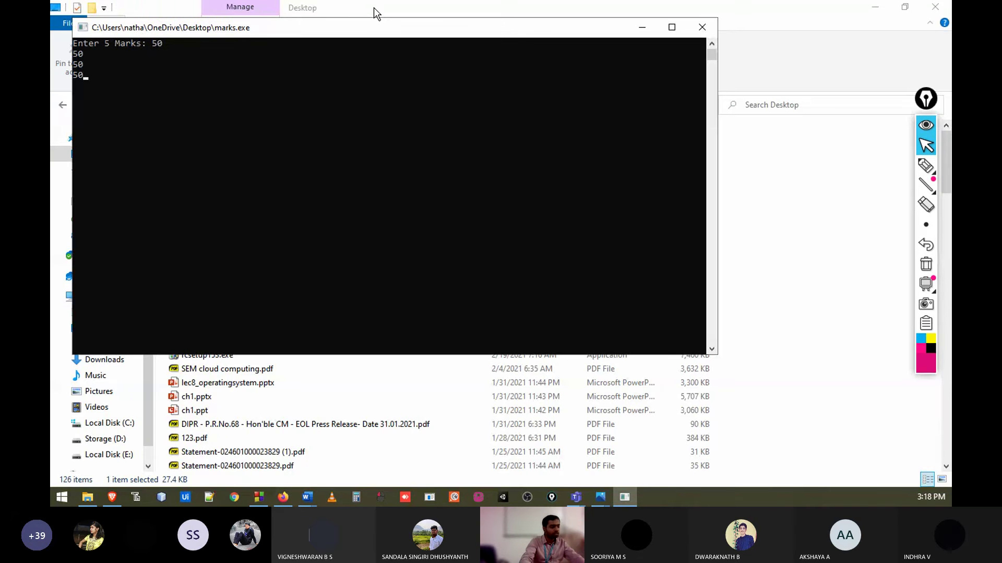
{"action": "type", "text": "50"}
{"action": "key", "text": "BackSpace"}
{"action": "key", "text": "Return"}
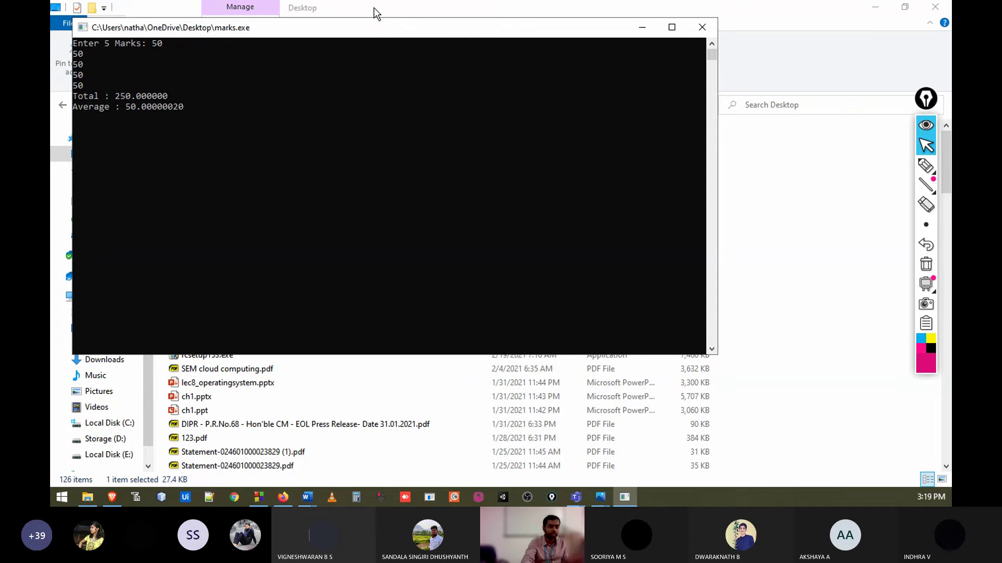
{"action": "key", "text": "Return"}
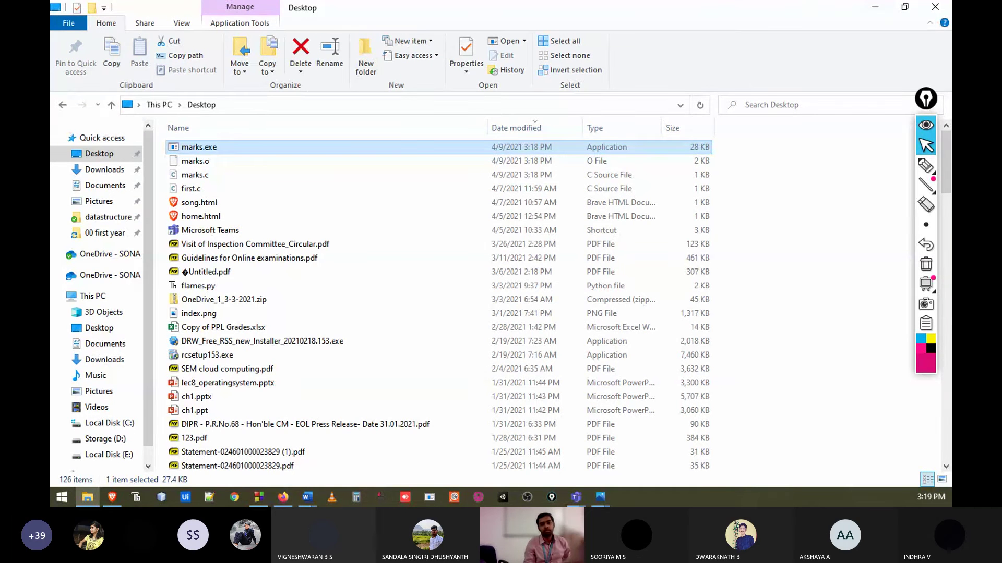
Open marks.o in Notepad++, examine its compiled contents, and close the editor
{"action": "mouse_move", "coordinate": [926, 166]}
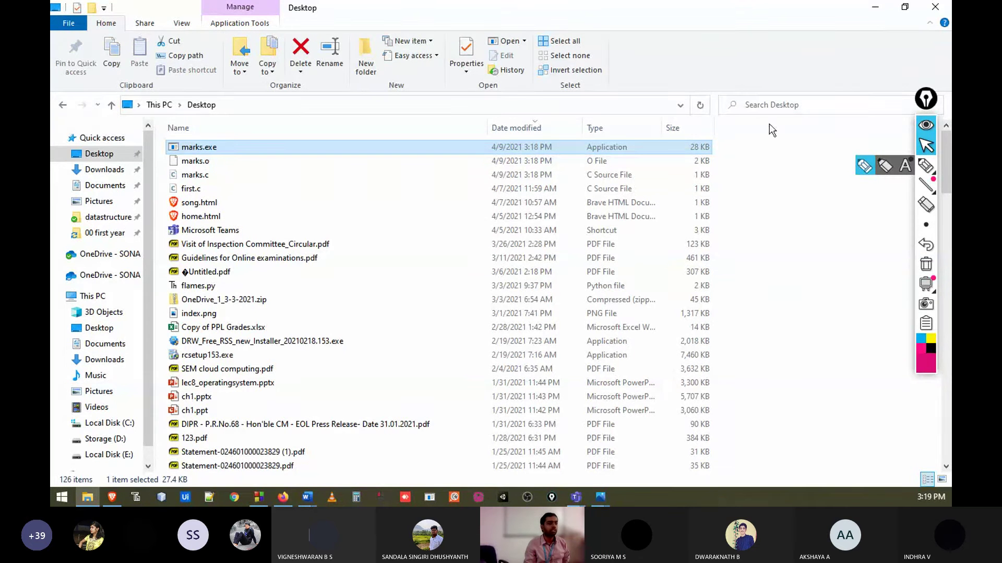
{"action": "left_click", "coordinate": [216, 162]}
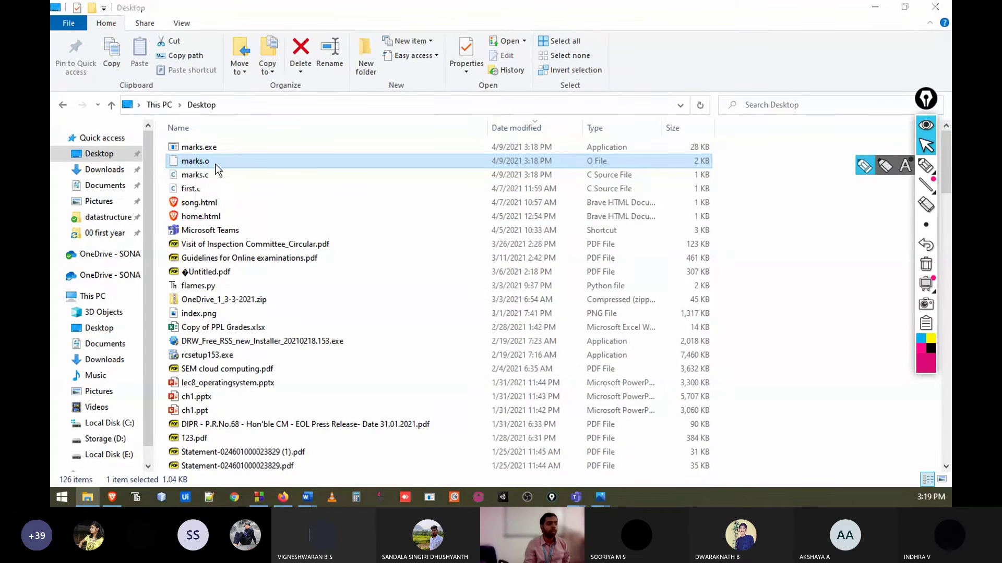
{"action": "right_click", "coordinate": [236, 161]}
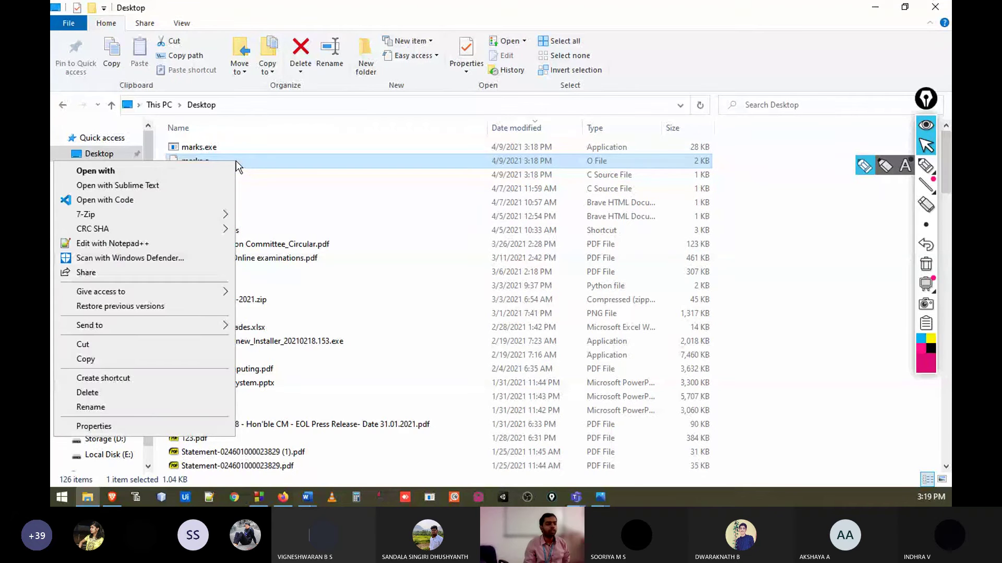
{"action": "left_click", "coordinate": [176, 245]}
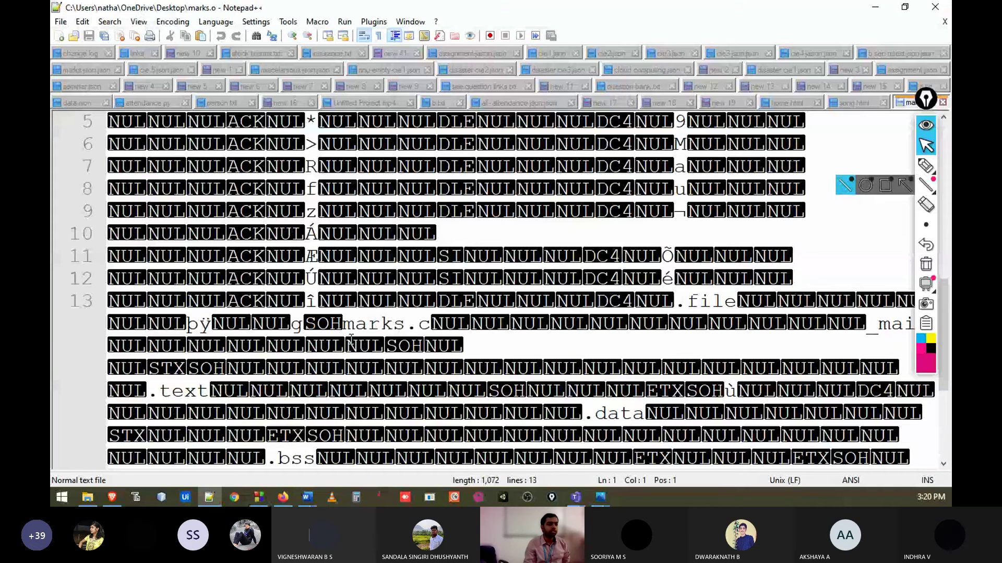
{"action": "scroll", "coordinate": [351, 340], "scroll_direction": "up", "scroll_amount": 10}
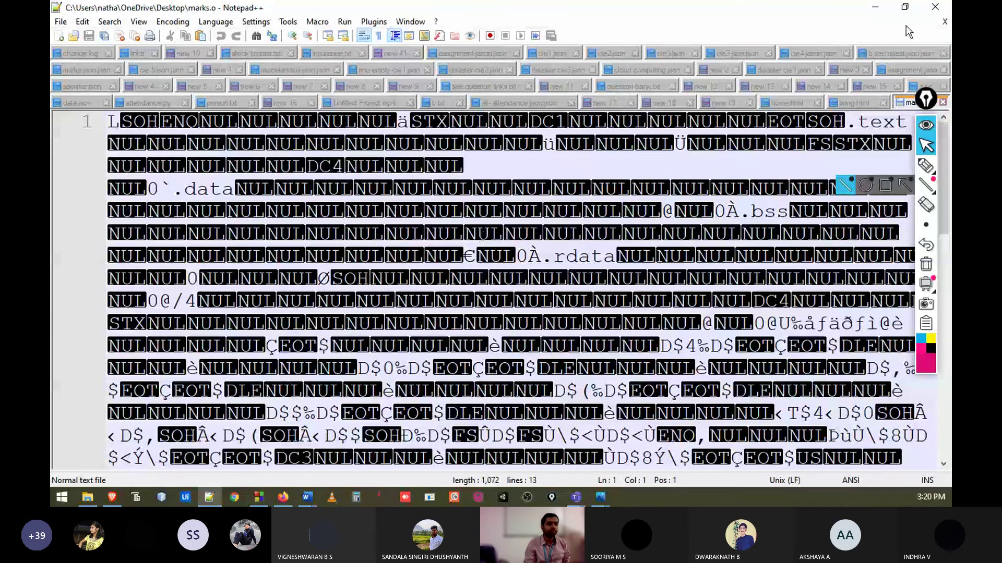
{"action": "left_click", "coordinate": [935, 6]}
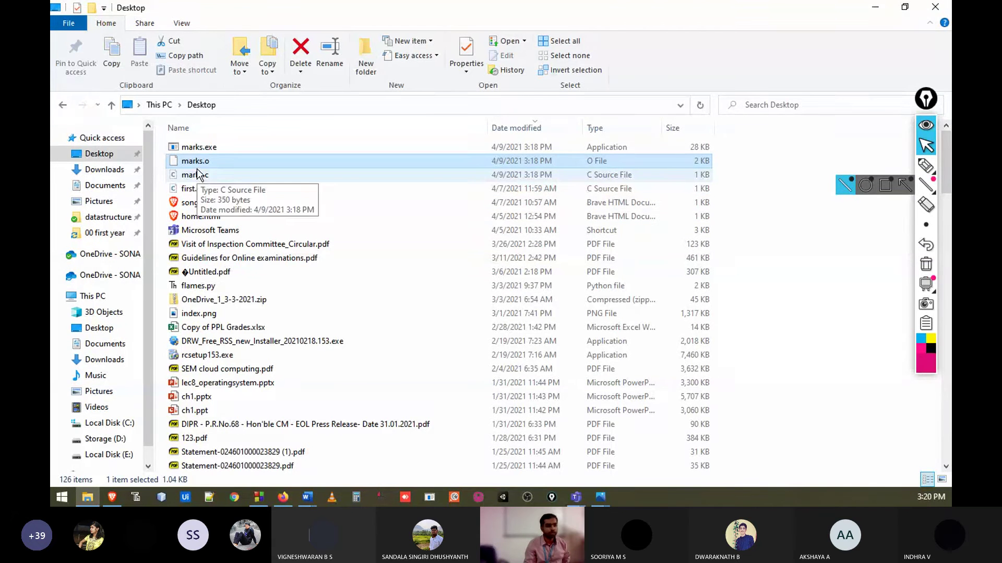
Close File Explorer and copy the link of the ADS_C Programming Lab_E1_L1 contest from its HackerRank page in Firefox
{"action": "left_click", "coordinate": [937, 8]}
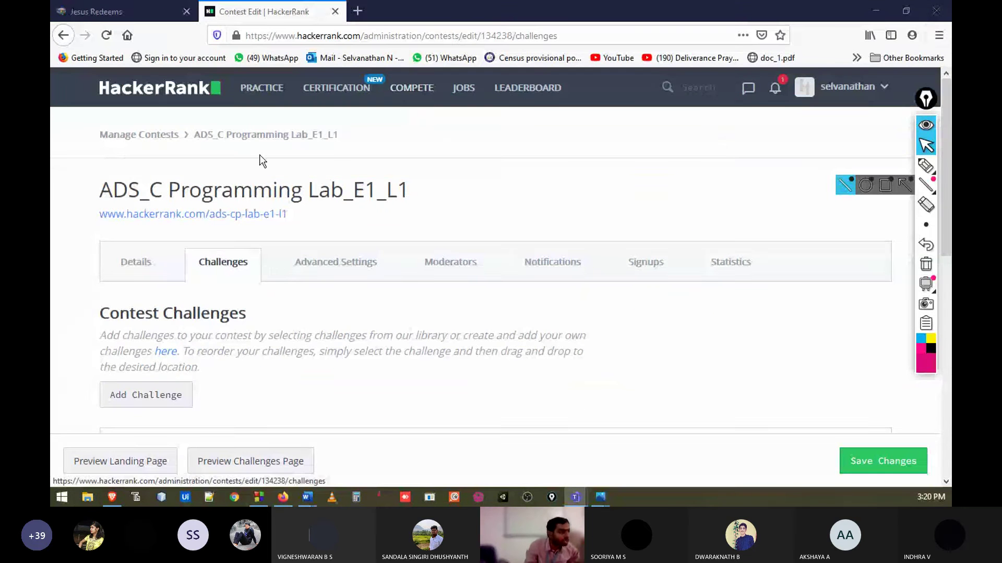
{"action": "right_click", "coordinate": [243, 214]}
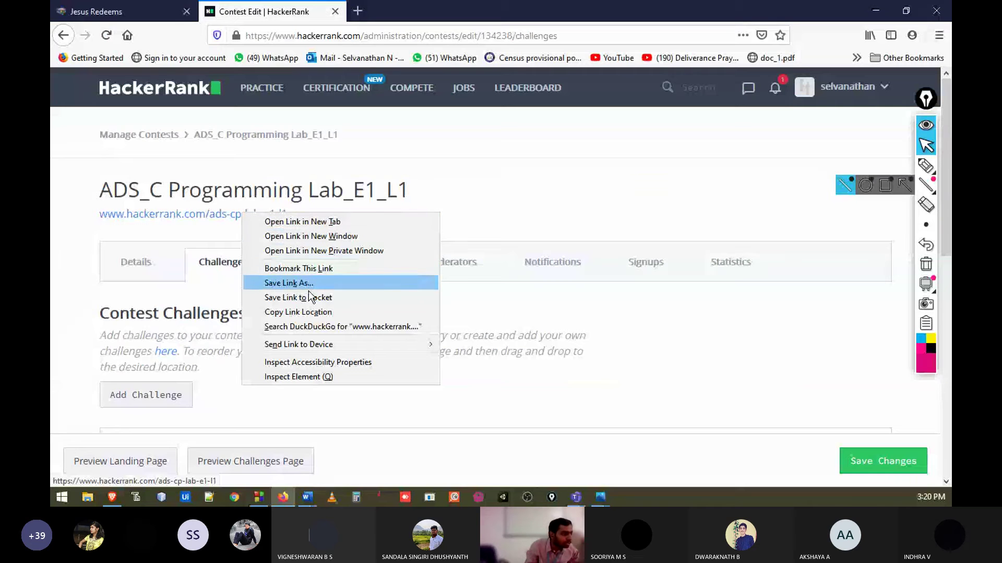
{"action": "left_click", "coordinate": [309, 312]}
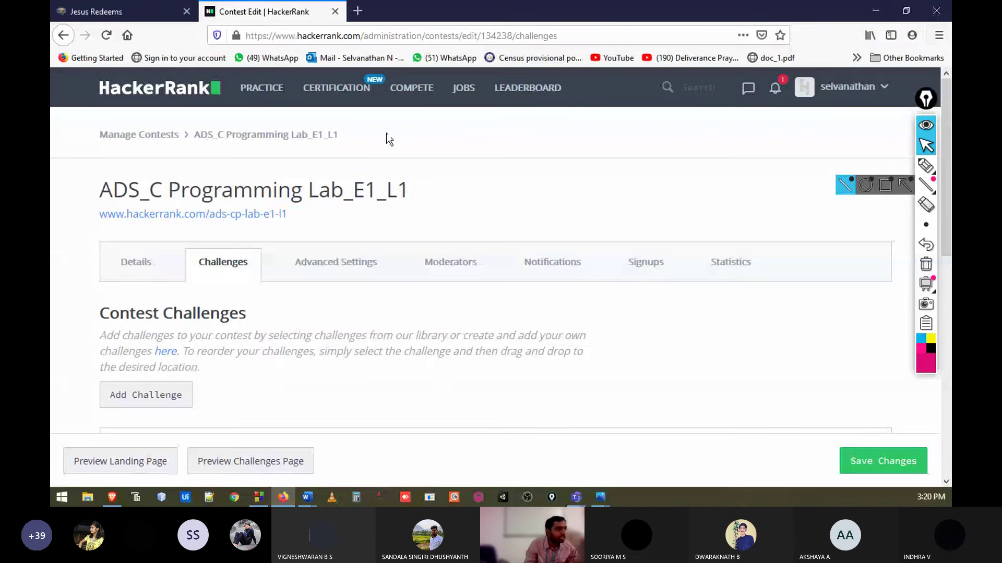
{"action": "left_click", "coordinate": [875, 11]}
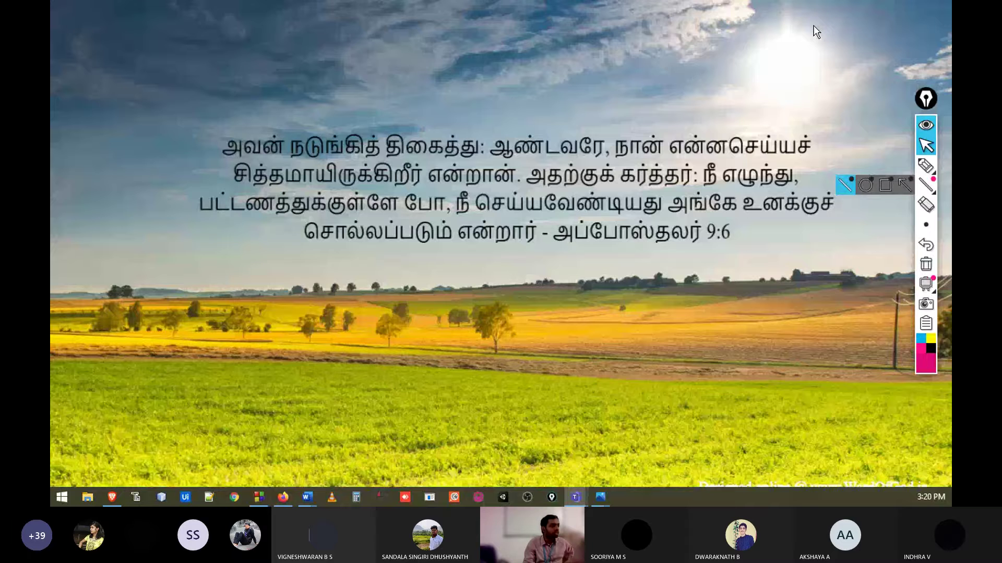
{"action": "left_click", "coordinate": [112, 497]}
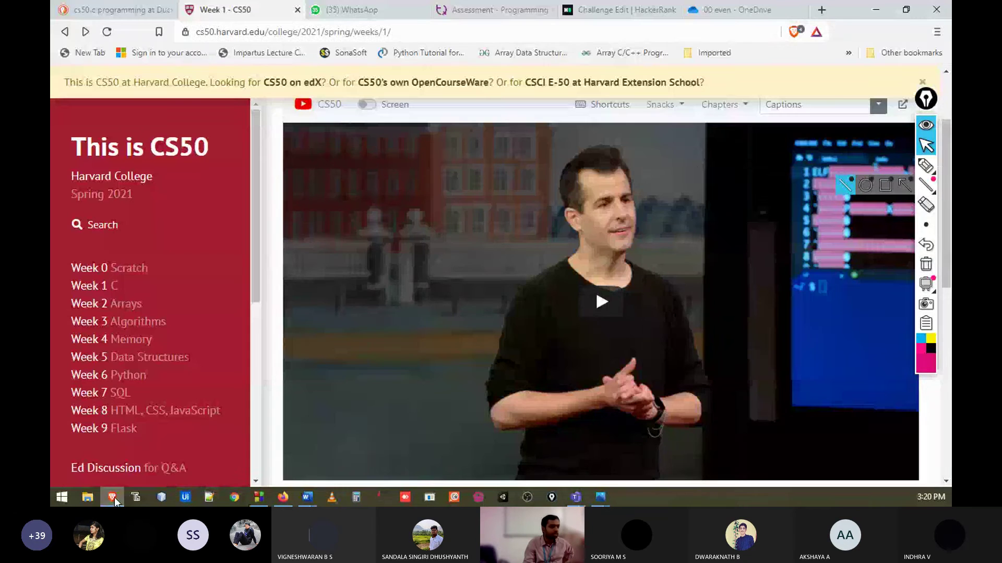
{"action": "left_click", "coordinate": [111, 496]}
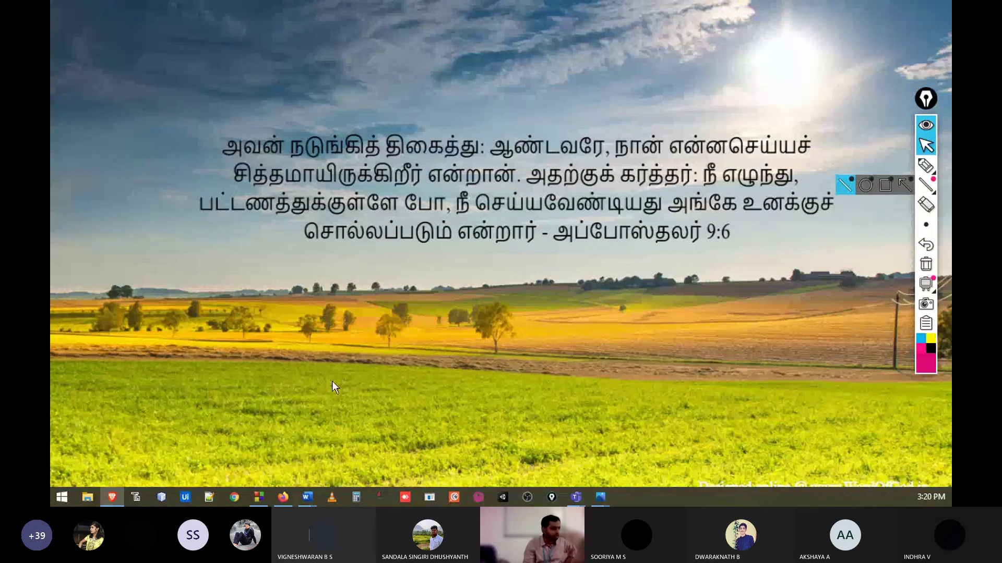
Bring back the HackerRank contest page in Firefox and review its list of challenges through c_lab_trip_calculation
{"action": "left_click", "coordinate": [285, 498]}
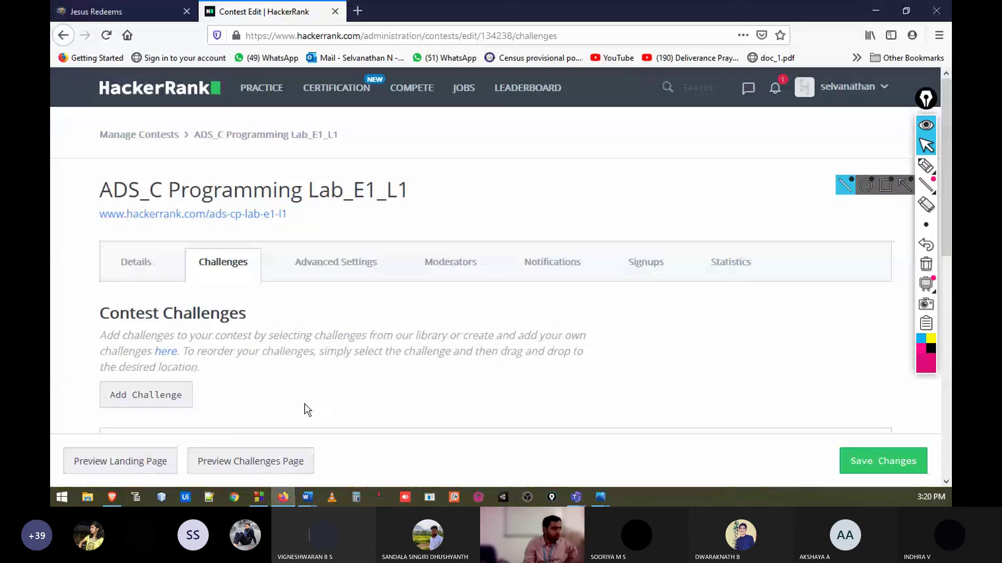
{"action": "scroll", "coordinate": [212, 252], "scroll_direction": "down", "scroll_amount": 8}
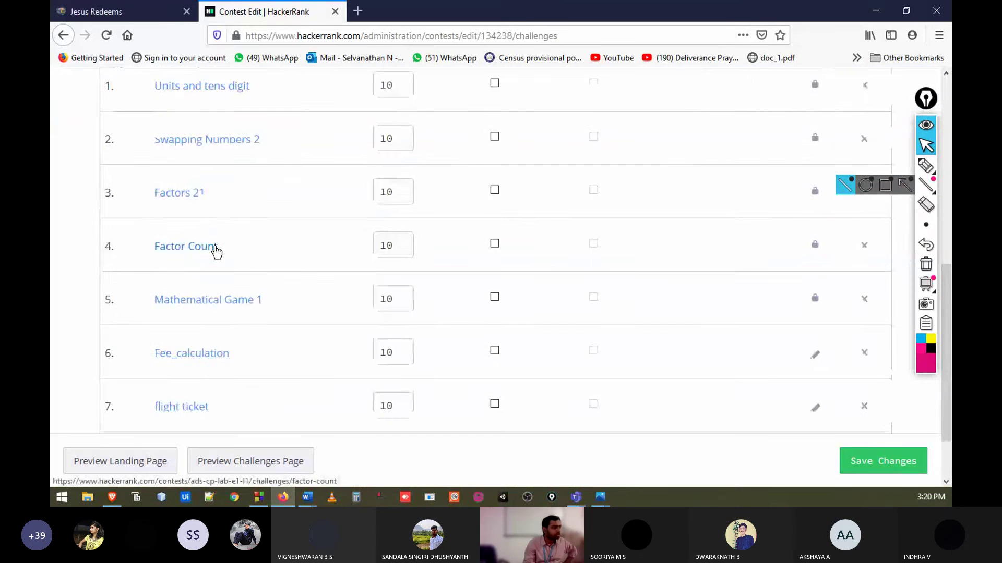
{"action": "scroll", "coordinate": [216, 250], "scroll_direction": "down", "scroll_amount": 2}
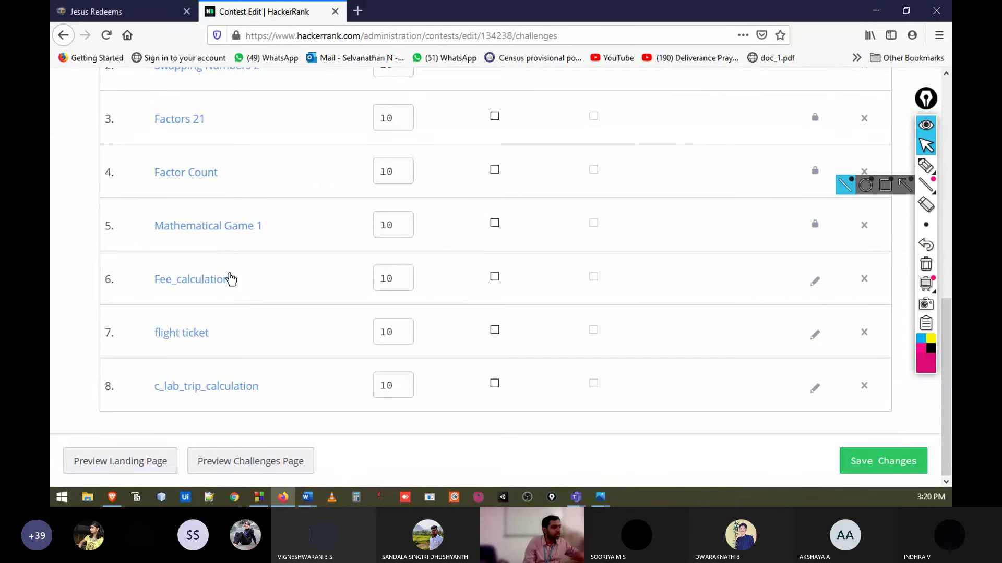
{"action": "left_click", "coordinate": [926, 145]}
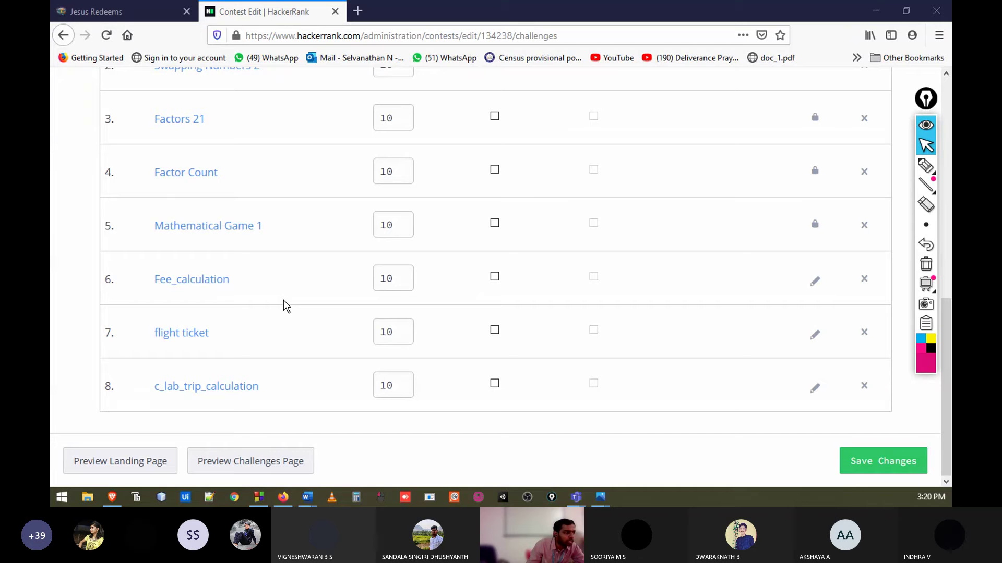
Review the contest's challenge list from Fee_calculation back up to Units and tens digit
{"action": "scroll", "coordinate": [285, 307], "scroll_direction": "up", "scroll_amount": 2}
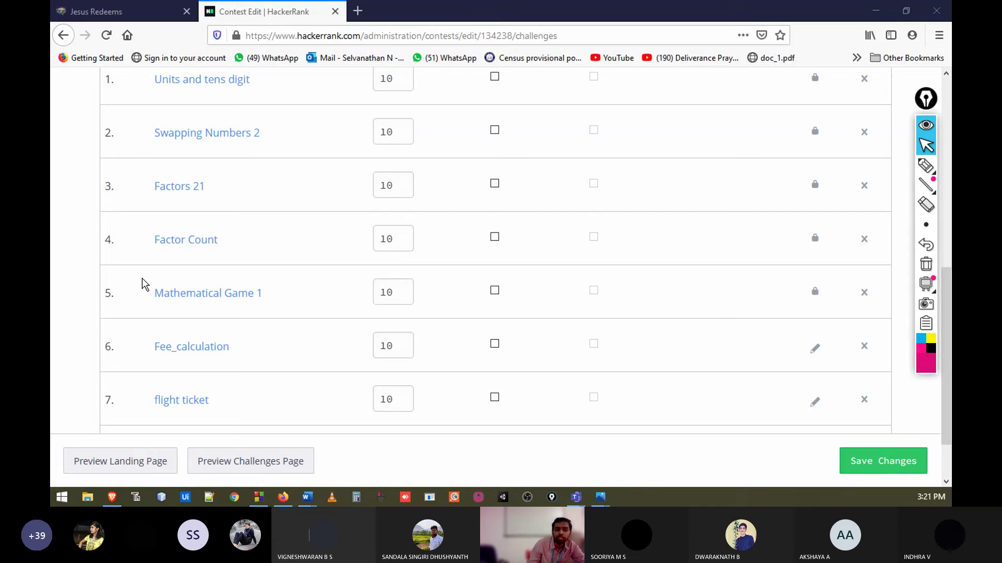
{"action": "left_click", "coordinate": [926, 284]}
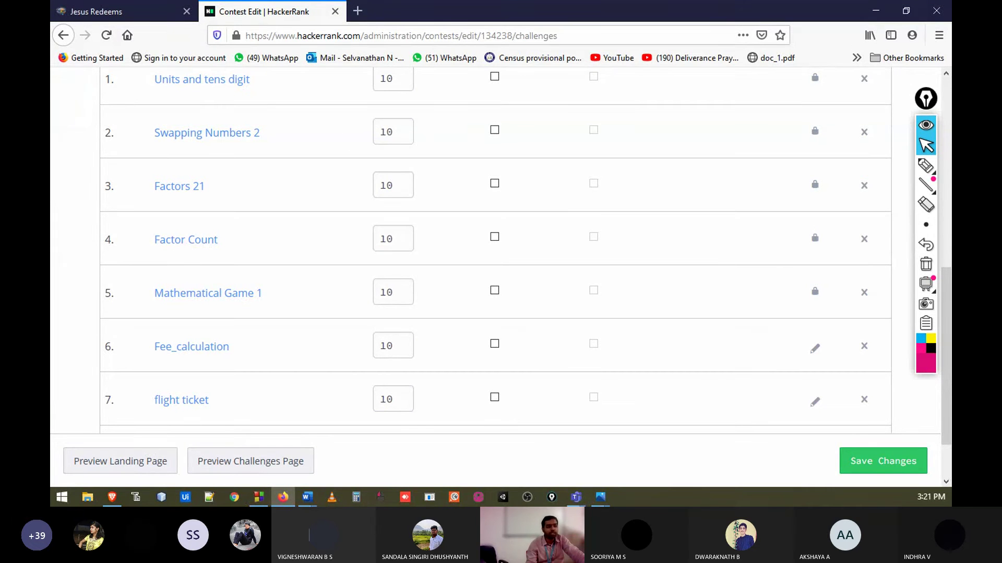
{"action": "scroll", "coordinate": [355, 258], "scroll_direction": "up", "scroll_amount": 7}
{"action": "scroll", "coordinate": [361, 255], "scroll_direction": "down", "scroll_amount": 2}
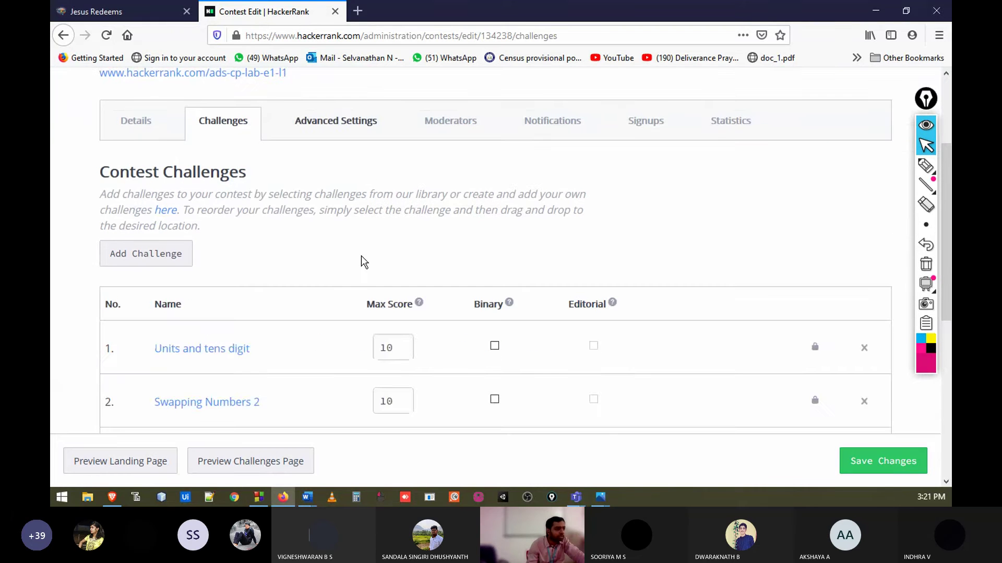
{"action": "scroll", "coordinate": [361, 256], "scroll_direction": "up", "scroll_amount": 2}
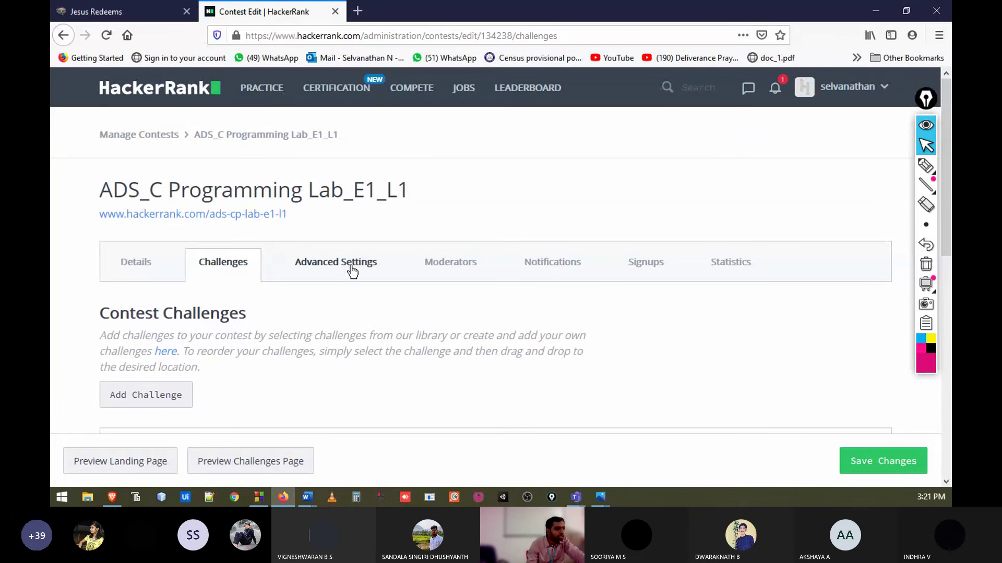
Show the contest's details and reload the page to fill in its blank fields
{"action": "left_click", "coordinate": [133, 264]}
{"action": "scroll", "coordinate": [382, 297], "scroll_direction": "down", "scroll_amount": 5}
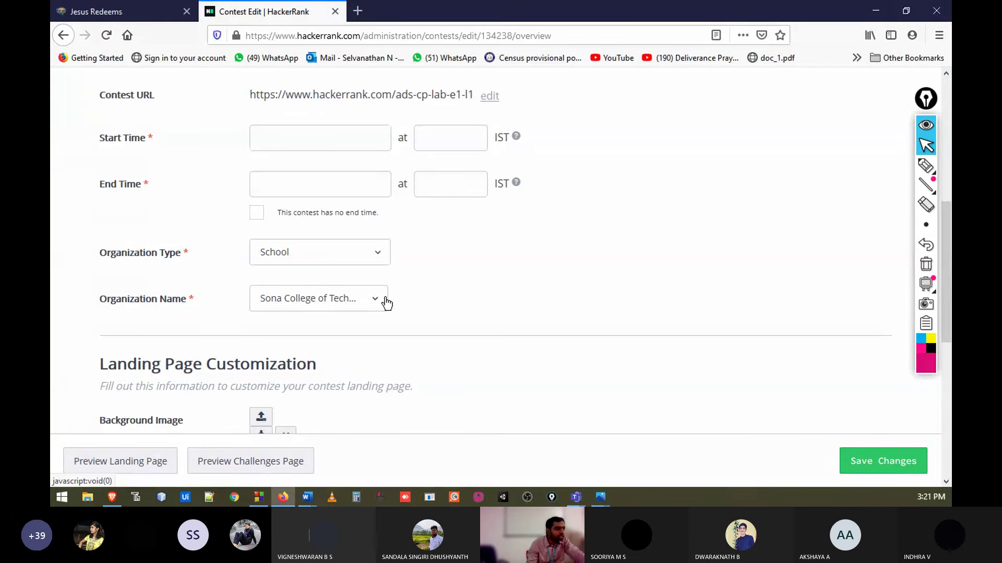
{"action": "scroll", "coordinate": [386, 302], "scroll_direction": "down", "scroll_amount": 5}
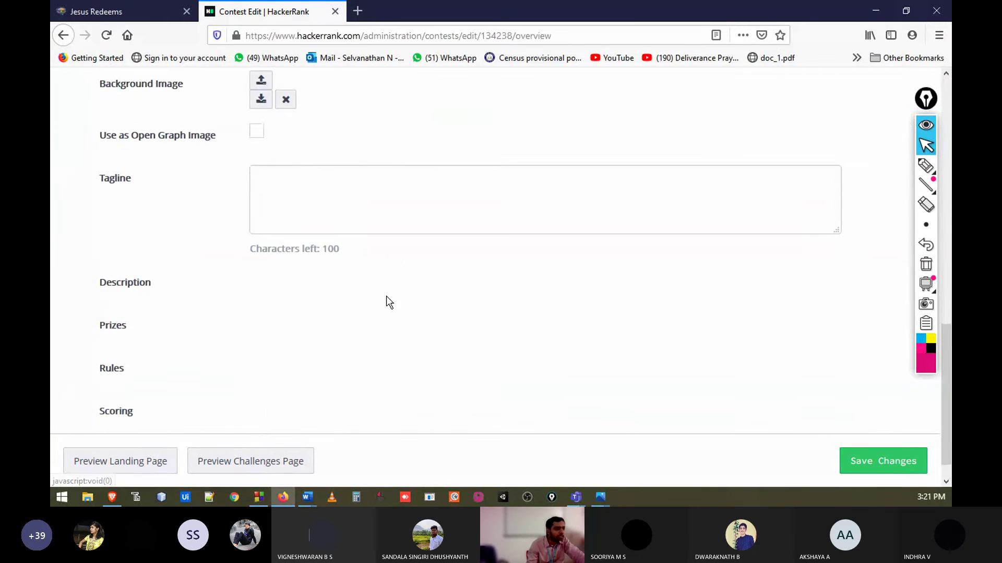
{"action": "scroll", "coordinate": [385, 297], "scroll_direction": "up", "scroll_amount": 5}
{"action": "left_click", "coordinate": [105, 35]}
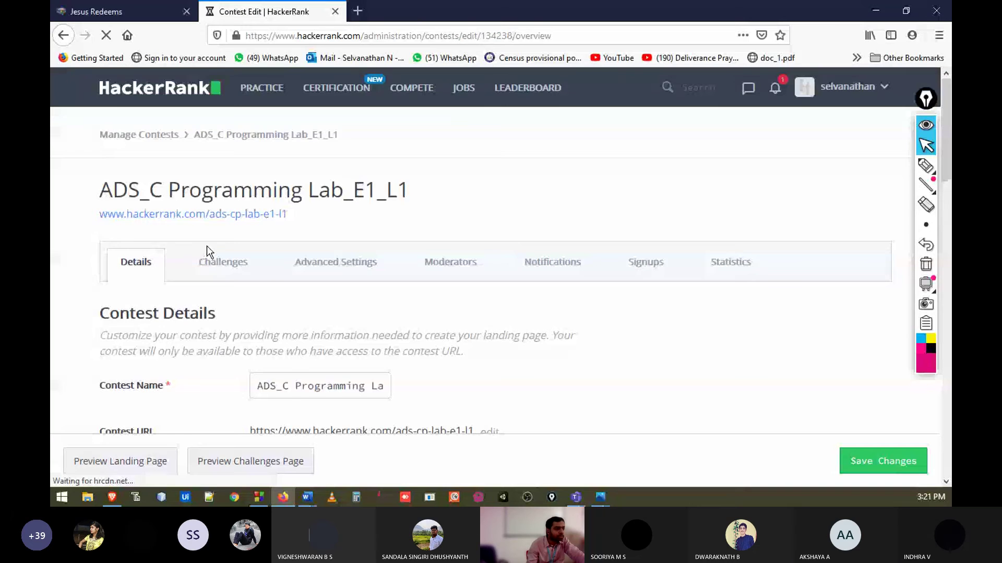
Examine the contest's landing page texts, start time and end time, including the end date calendar, without changing anything
{"action": "scroll", "coordinate": [207, 248], "scroll_direction": "down", "scroll_amount": 5}
{"action": "scroll", "coordinate": [212, 252], "scroll_direction": "down", "scroll_amount": 1}
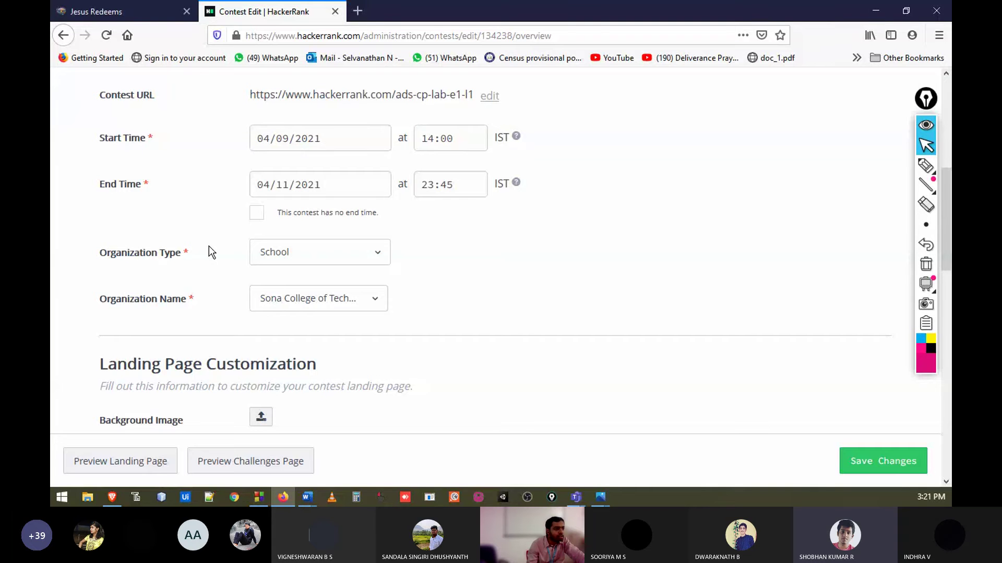
{"action": "scroll", "coordinate": [209, 246], "scroll_direction": "down", "scroll_amount": 8}
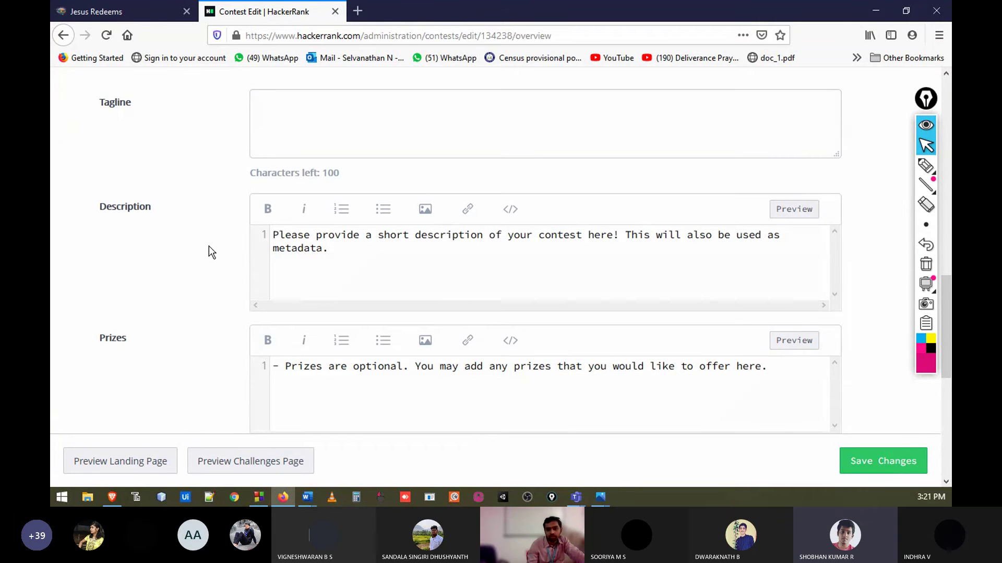
{"action": "scroll", "coordinate": [209, 246], "scroll_direction": "down", "scroll_amount": 4}
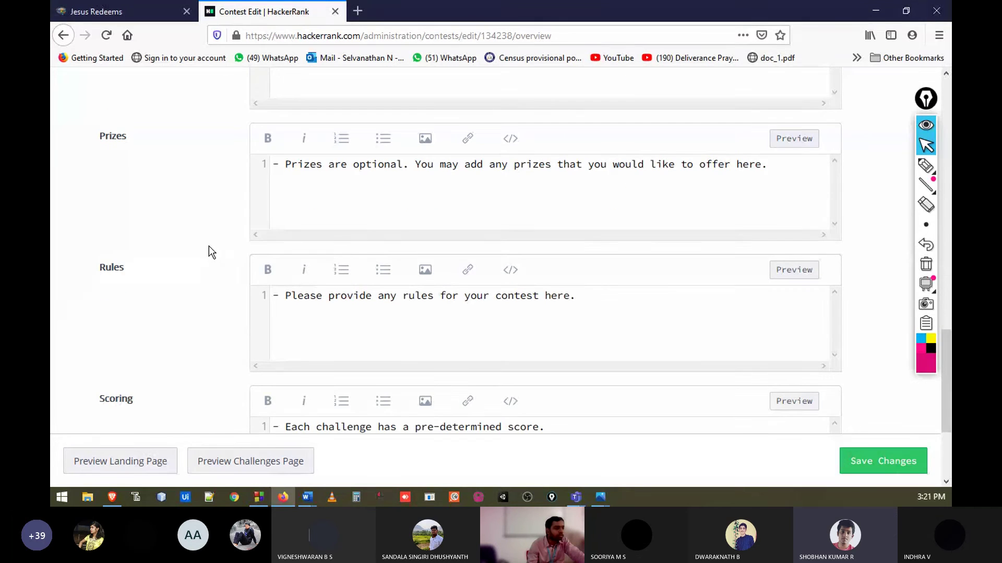
{"action": "scroll", "coordinate": [208, 245], "scroll_direction": "up", "scroll_amount": 12}
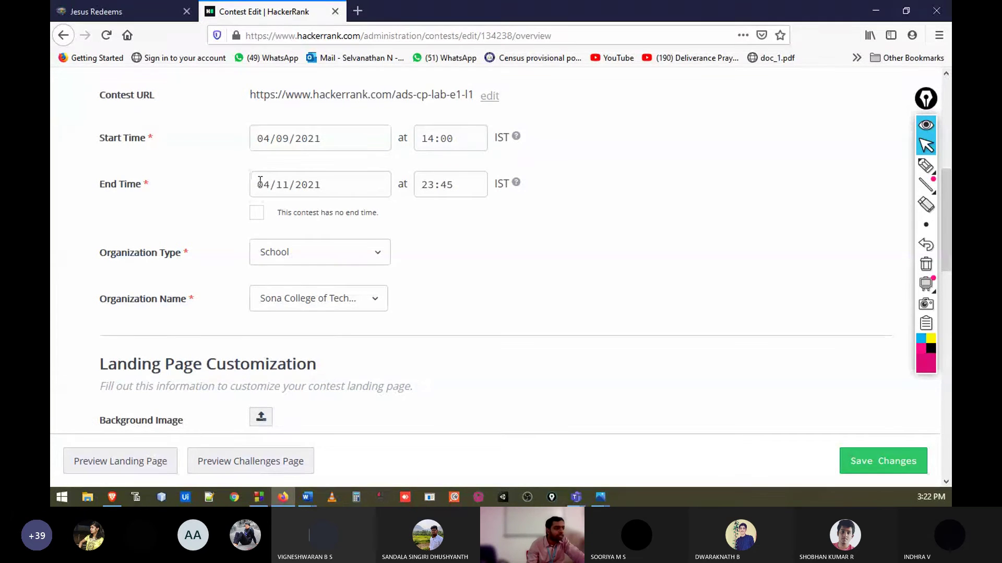
{"action": "left_click", "coordinate": [336, 182]}
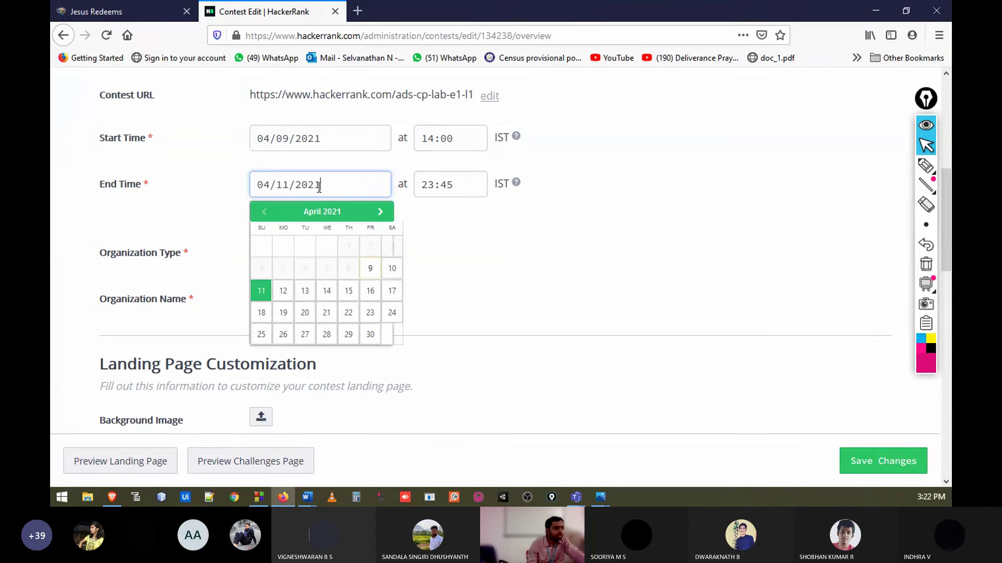
{"action": "left_click", "coordinate": [575, 273]}
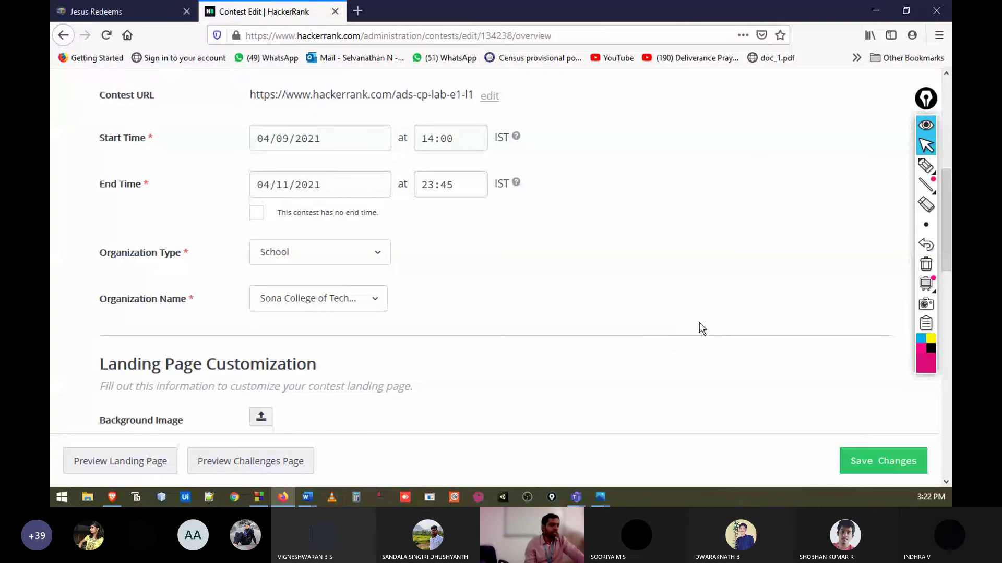
{"action": "scroll", "coordinate": [644, 344], "scroll_direction": "up", "scroll_amount": 5}
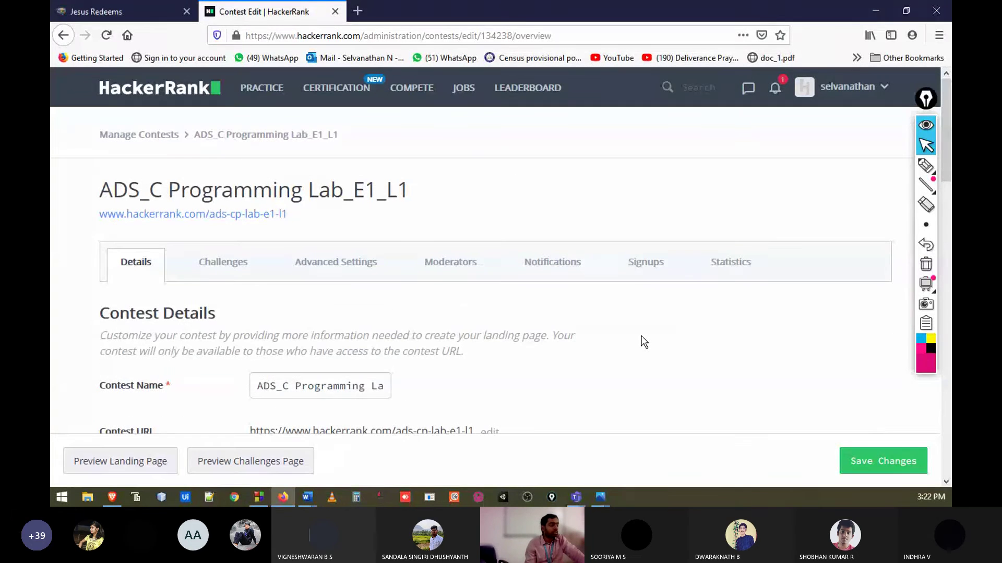
Go to the administration area's challenge list and open c_lab_trip_calculation from its last page
{"action": "left_click", "coordinate": [860, 94]}
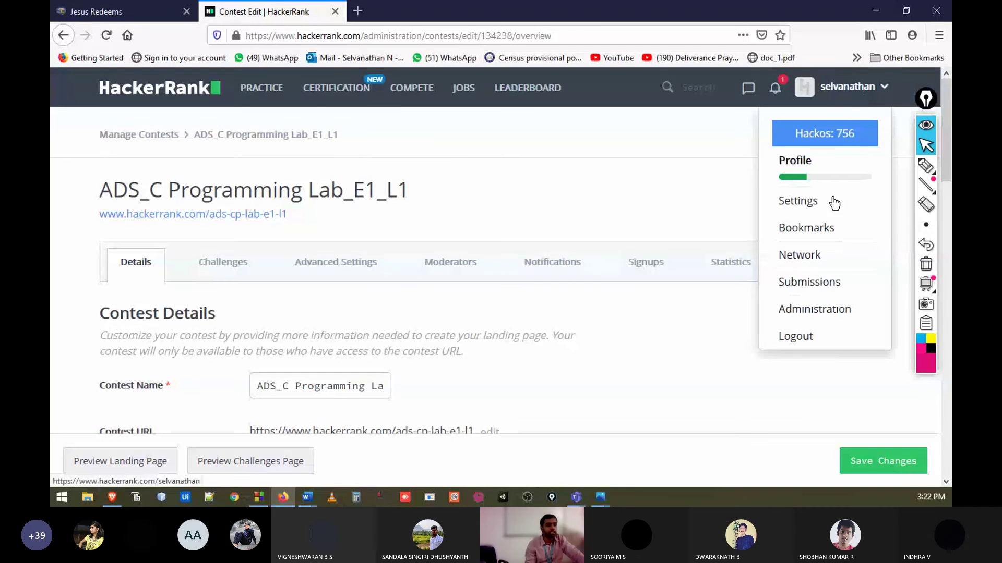
{"action": "left_click", "coordinate": [819, 309]}
{"action": "left_click", "coordinate": [306, 189]}
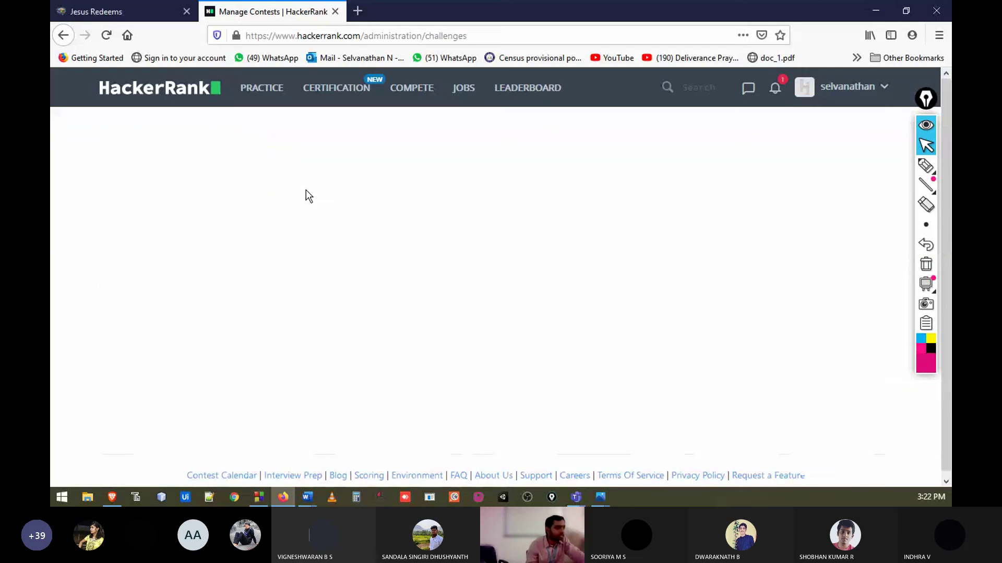
{"action": "scroll", "coordinate": [402, 364], "scroll_direction": "down", "scroll_amount": 5}
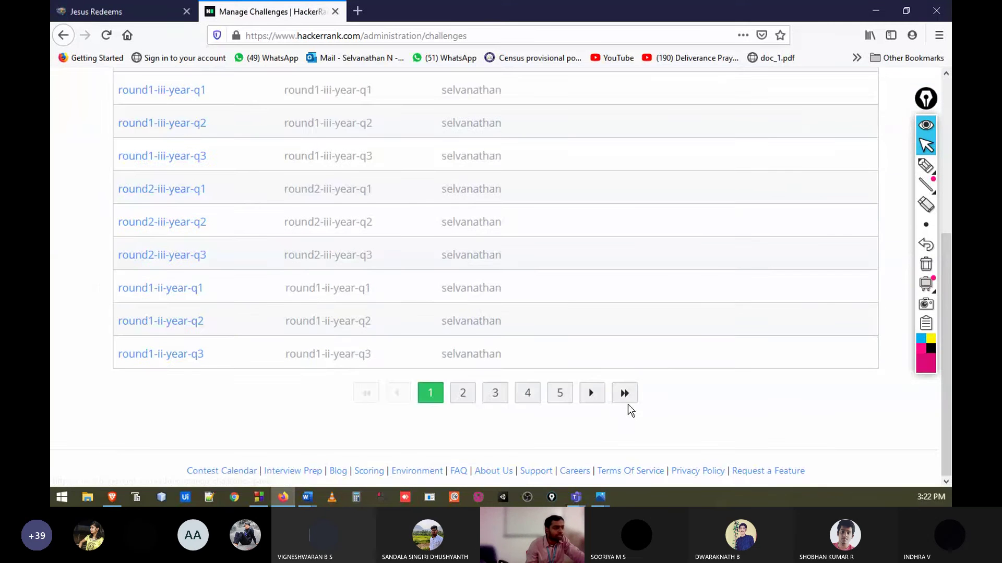
{"action": "left_click", "coordinate": [625, 395]}
{"action": "scroll", "coordinate": [230, 317], "scroll_direction": "down", "scroll_amount": 4}
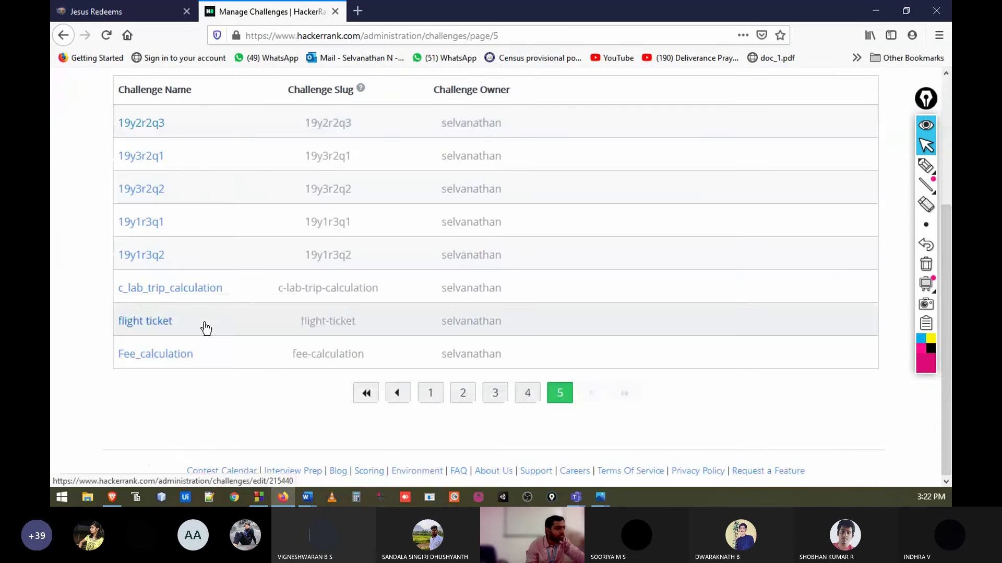
{"action": "left_click", "coordinate": [182, 290]}
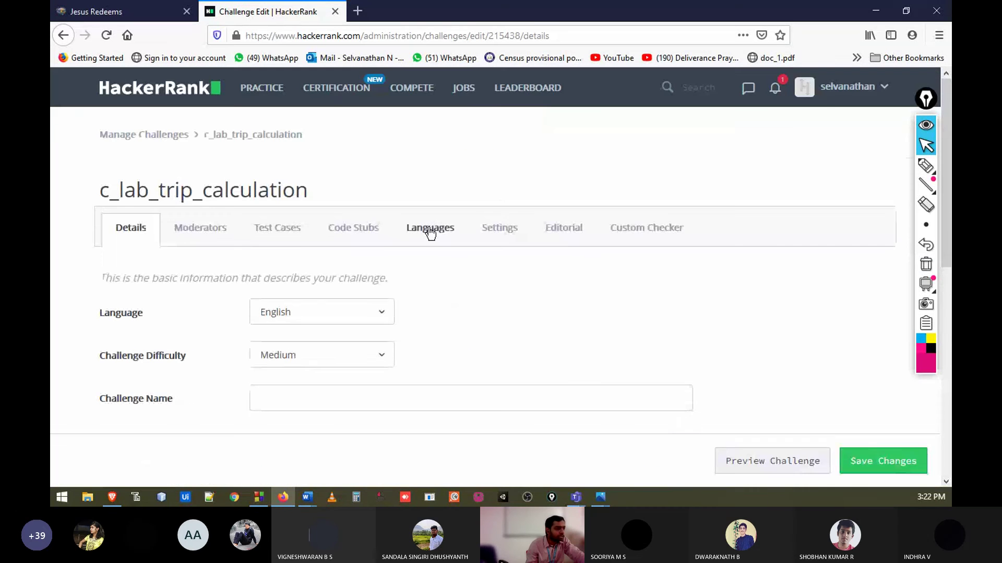
Reload the c_lab_trip_calculation challenge page and check its description and problem statement
{"action": "left_click", "coordinate": [430, 232]}
{"action": "left_click", "coordinate": [675, 227]}
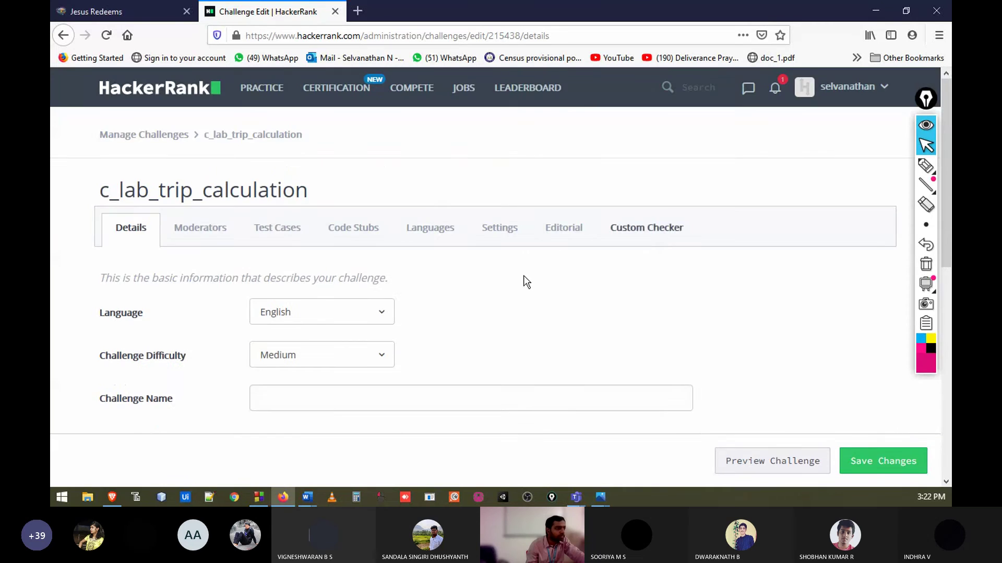
{"action": "scroll", "coordinate": [449, 303], "scroll_direction": "down", "scroll_amount": 5}
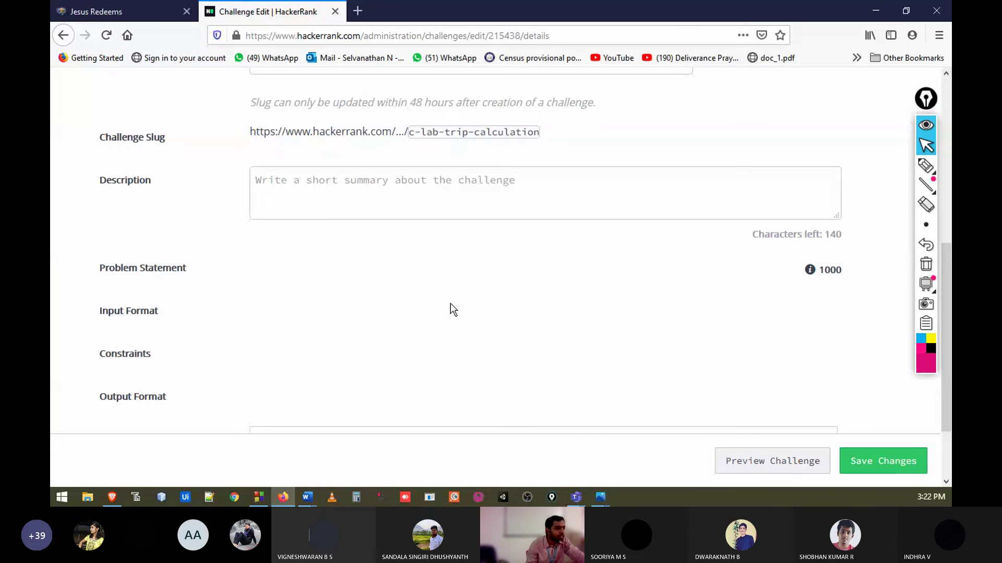
{"action": "left_click", "coordinate": [106, 35]}
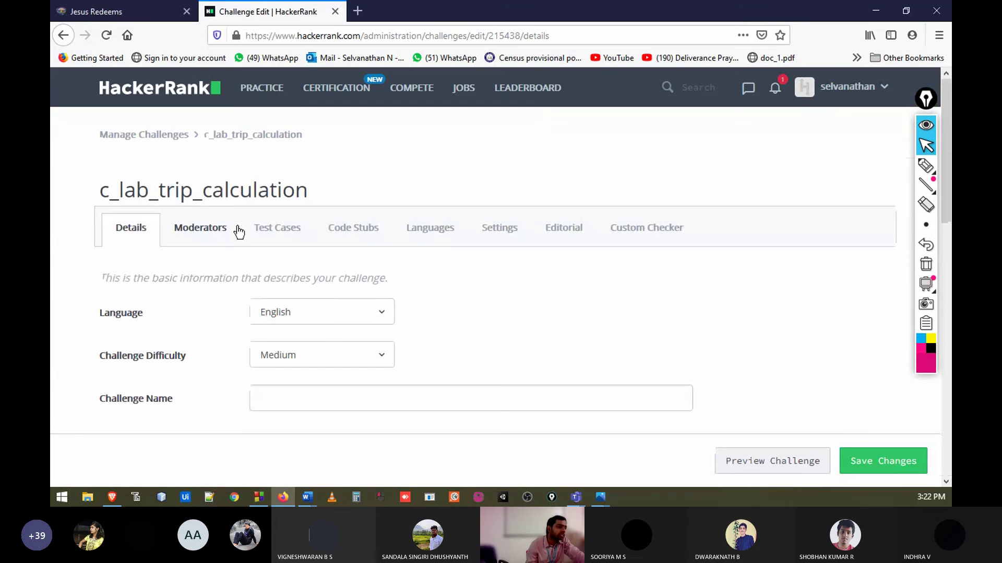
{"action": "scroll", "coordinate": [559, 282], "scroll_direction": "down", "scroll_amount": 6}
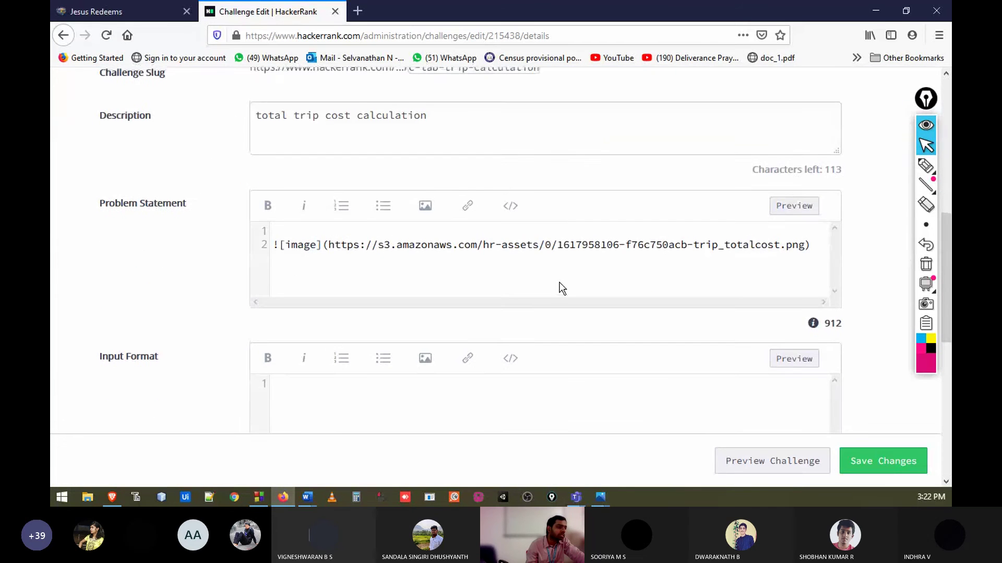
{"action": "scroll", "coordinate": [559, 284], "scroll_direction": "up", "scroll_amount": 5}
Restrict the allowed languages of c_lab_trip_calculation to C only and save the changes
{"action": "left_click", "coordinate": [423, 164]}
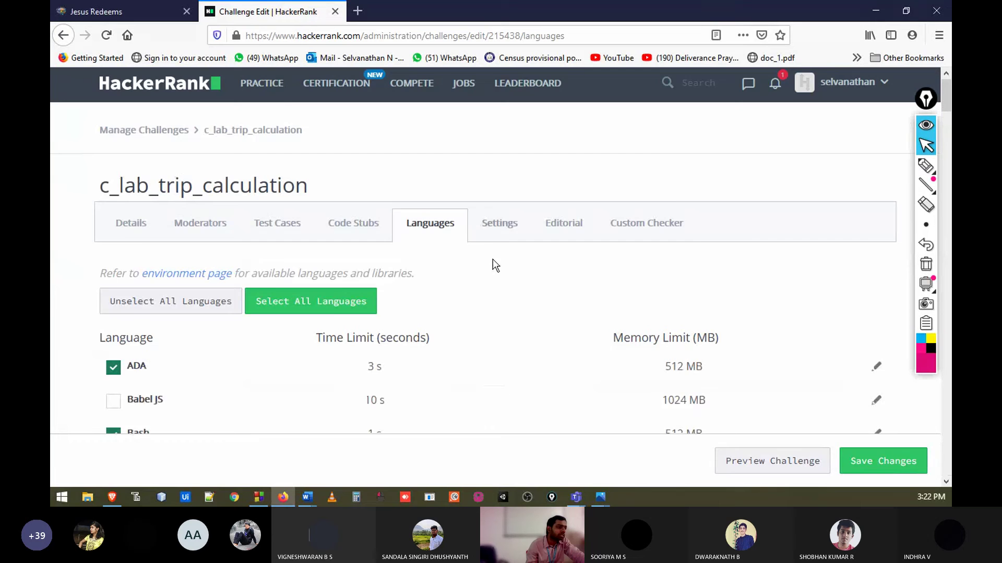
{"action": "scroll", "coordinate": [386, 287], "scroll_direction": "down", "scroll_amount": 4}
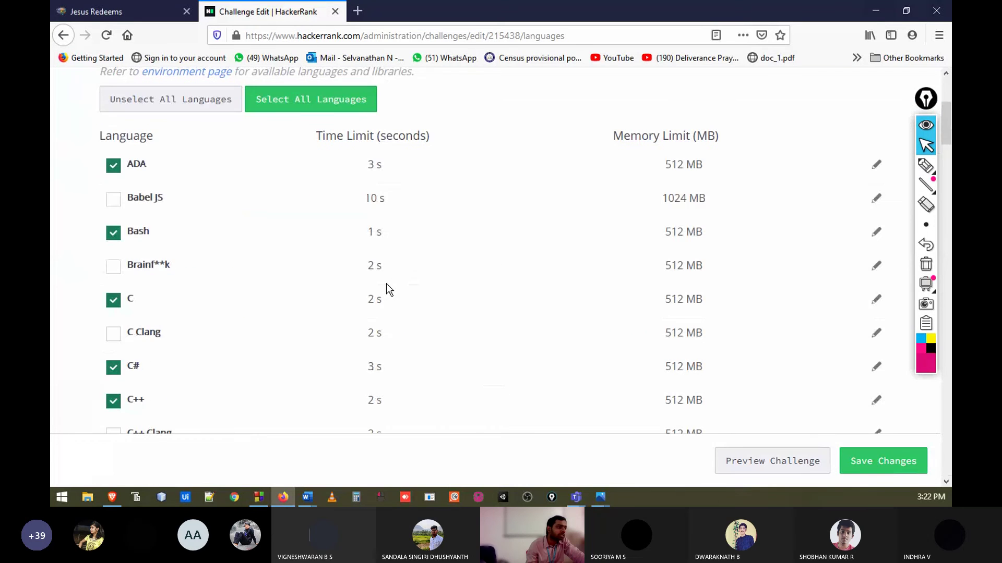
{"action": "left_click", "coordinate": [171, 99]}
{"action": "scroll", "coordinate": [128, 290], "scroll_direction": "down", "scroll_amount": 1}
{"action": "left_click", "coordinate": [114, 233]}
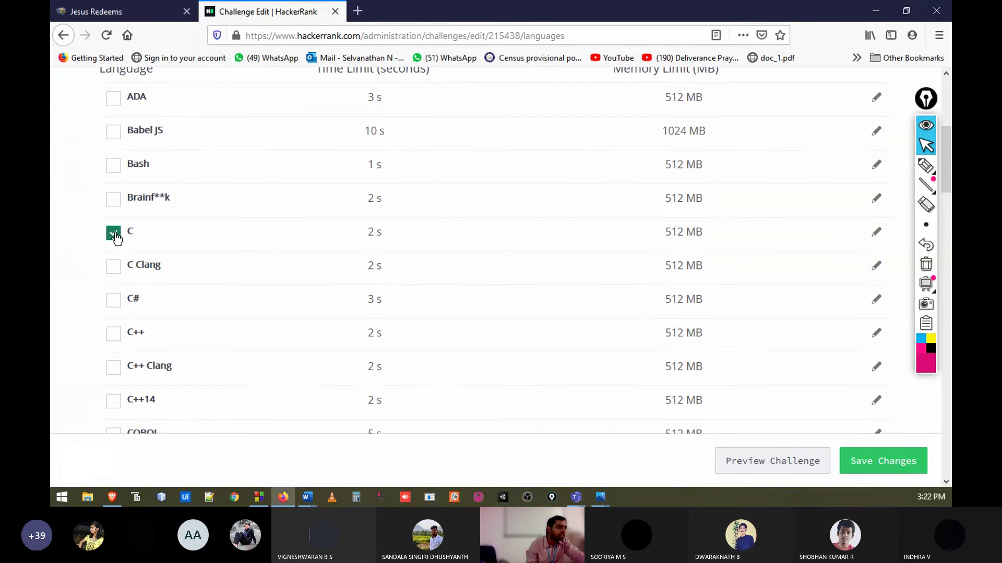
{"action": "left_click", "coordinate": [881, 461]}
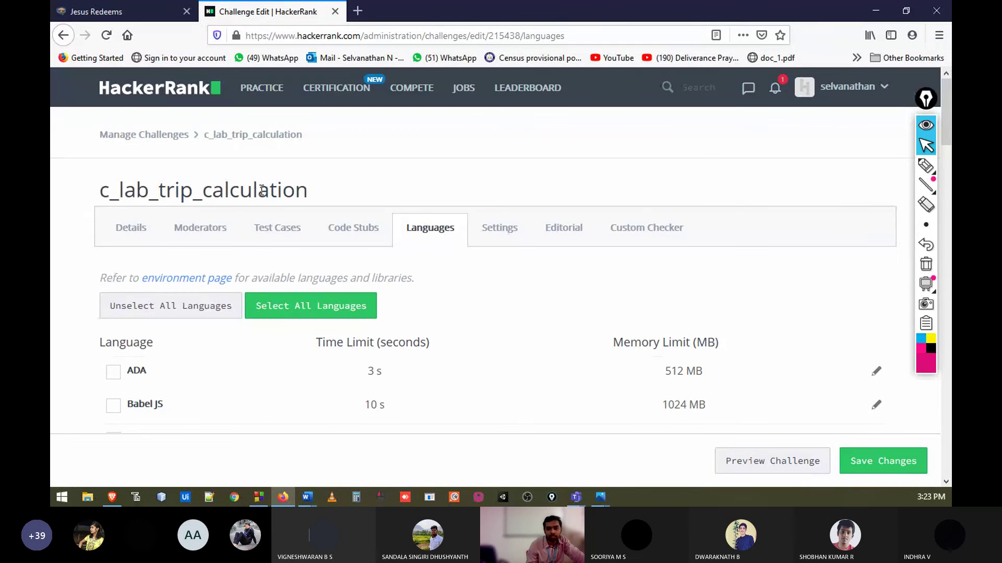
Return to the list of managed challenges and open flight ticket from its last page
{"action": "scroll", "coordinate": [282, 185], "scroll_direction": "down", "scroll_amount": 5}
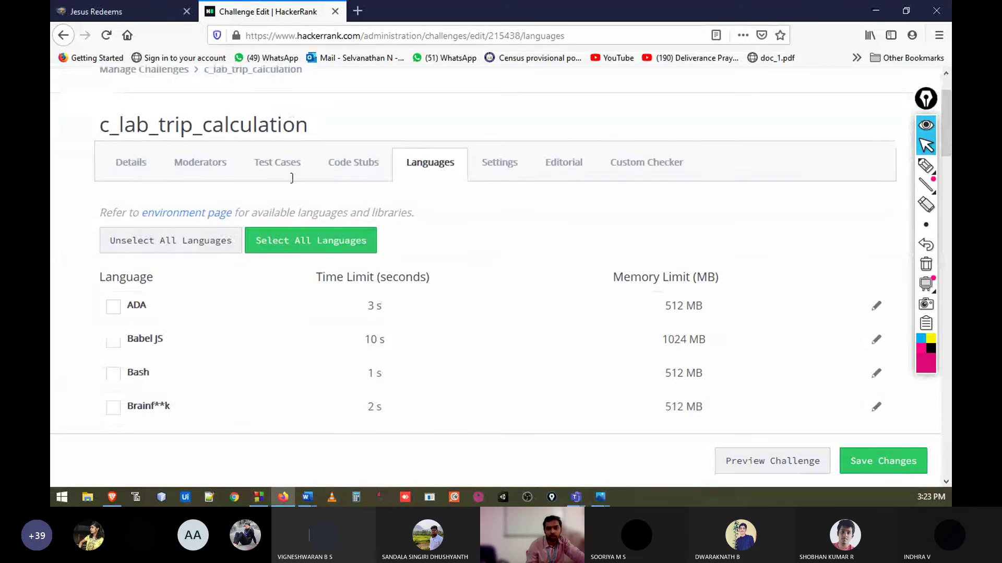
{"action": "scroll", "coordinate": [291, 180], "scroll_direction": "up", "scroll_amount": 4}
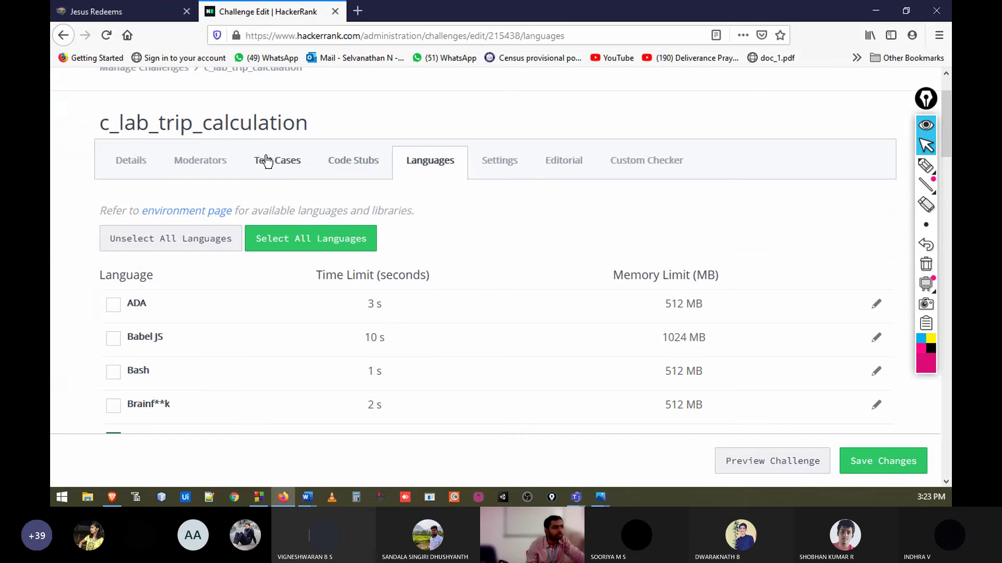
{"action": "scroll", "coordinate": [271, 157], "scroll_direction": "up", "scroll_amount": 2}
{"action": "left_click", "coordinate": [154, 137]}
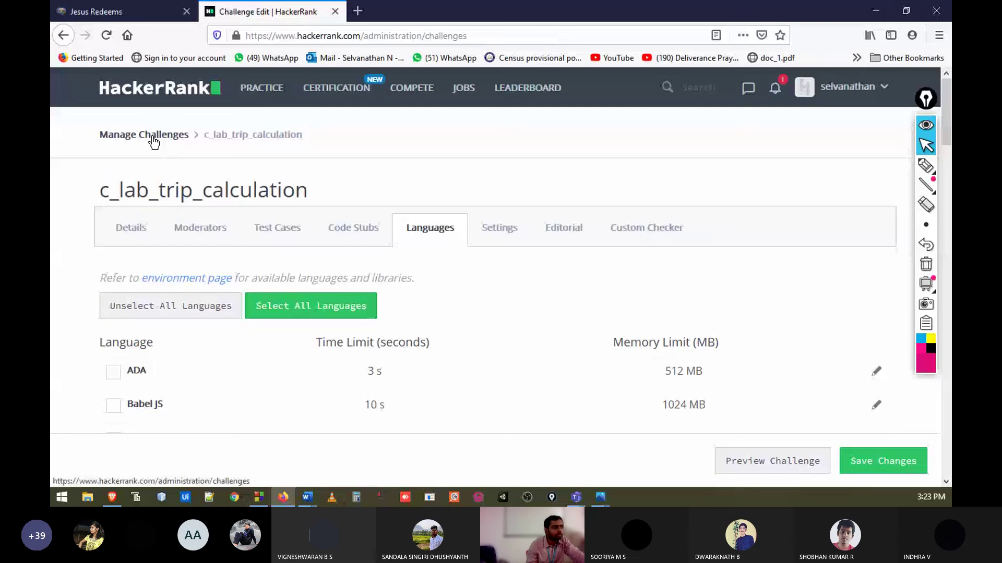
{"action": "scroll", "coordinate": [349, 251], "scroll_direction": "down", "scroll_amount": 5}
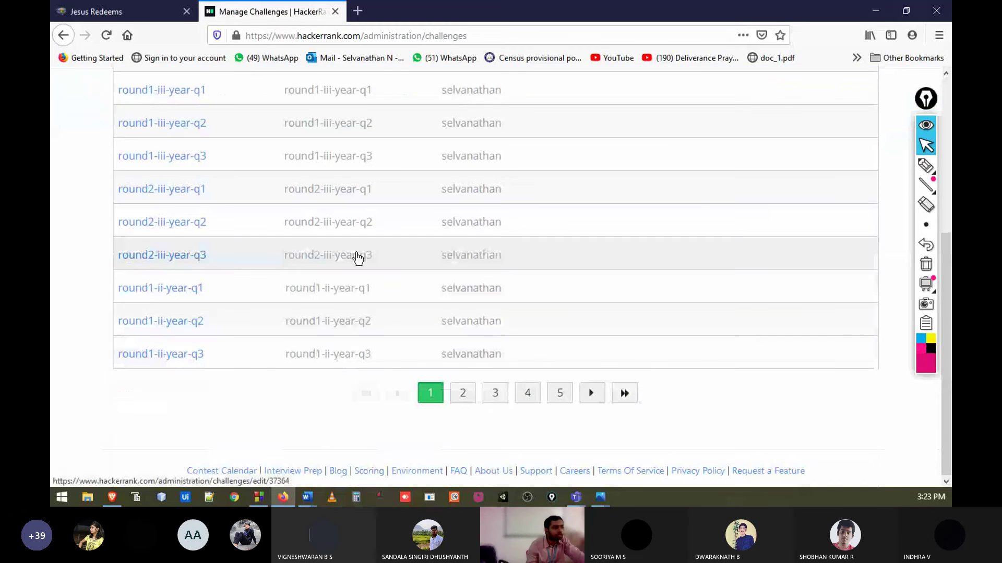
{"action": "left_click", "coordinate": [625, 399]}
{"action": "scroll", "coordinate": [240, 276], "scroll_direction": "down", "scroll_amount": 5}
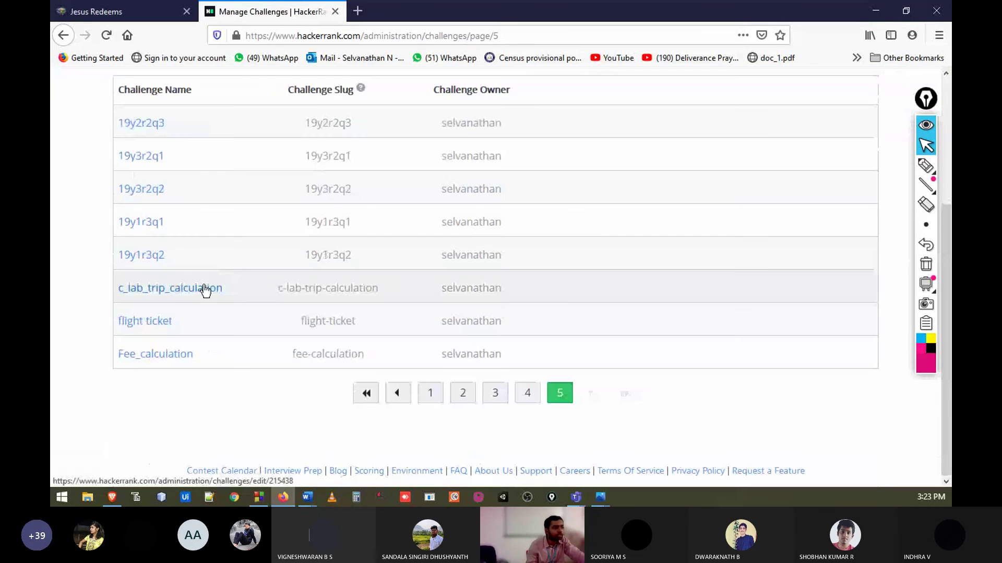
{"action": "left_click", "coordinate": [150, 320]}
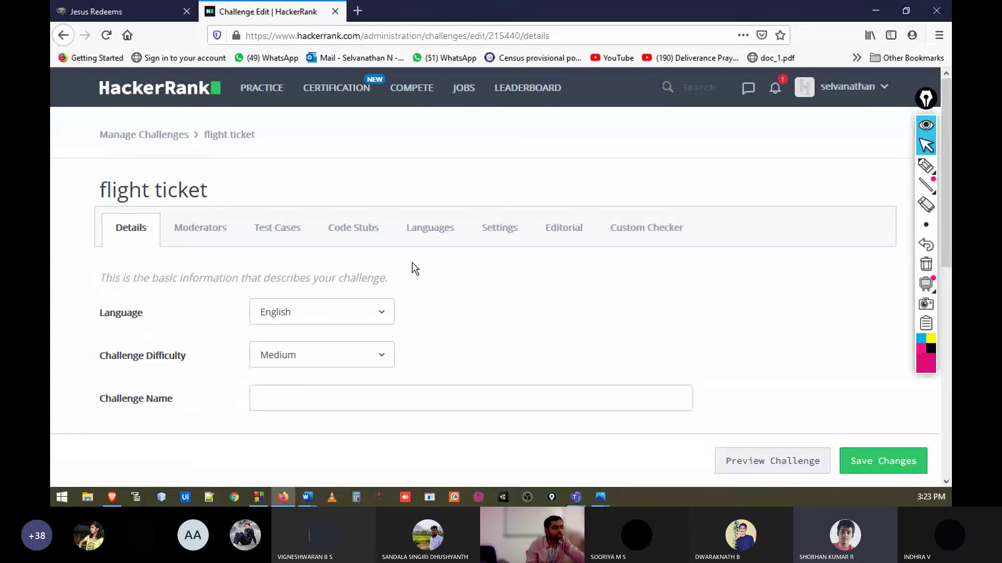
Reload the flight ticket challenge page, restrict its allowed languages to C only and save the changes
{"action": "left_click", "coordinate": [434, 233]}
{"action": "left_click", "coordinate": [677, 227]}
{"action": "left_click", "coordinate": [106, 37]}
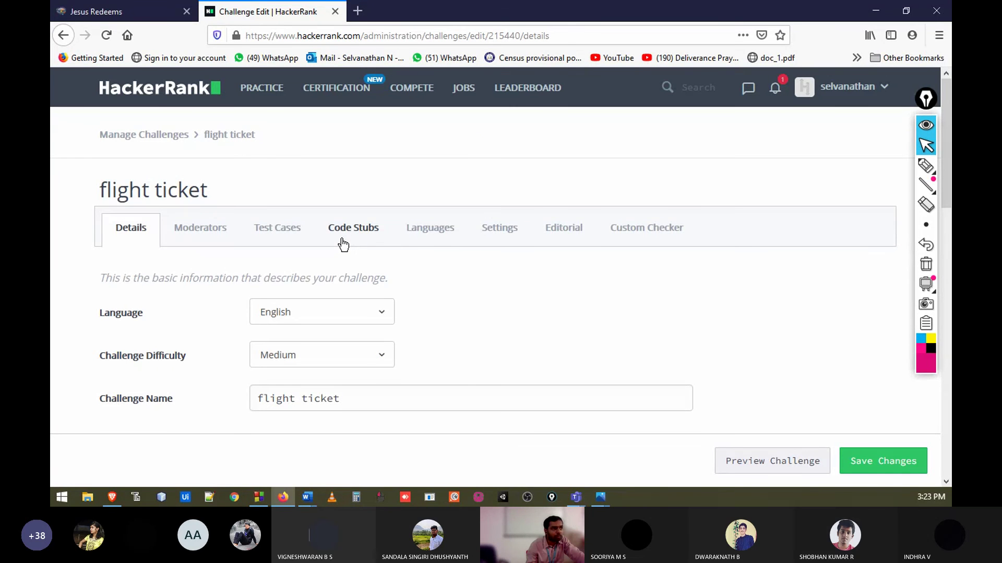
{"action": "left_click", "coordinate": [435, 230]}
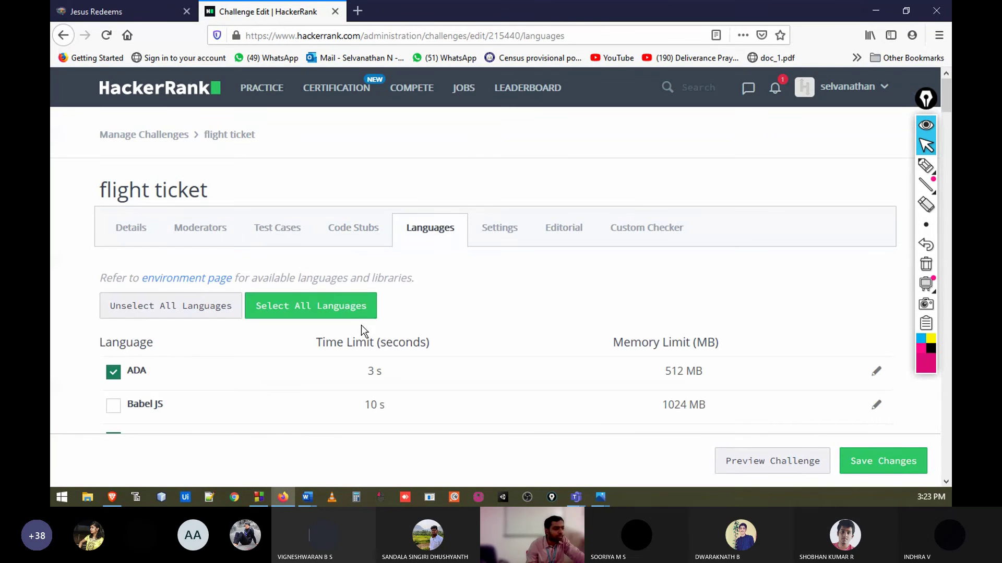
{"action": "left_click", "coordinate": [138, 312]}
{"action": "scroll", "coordinate": [133, 239], "scroll_direction": "down", "scroll_amount": 6}
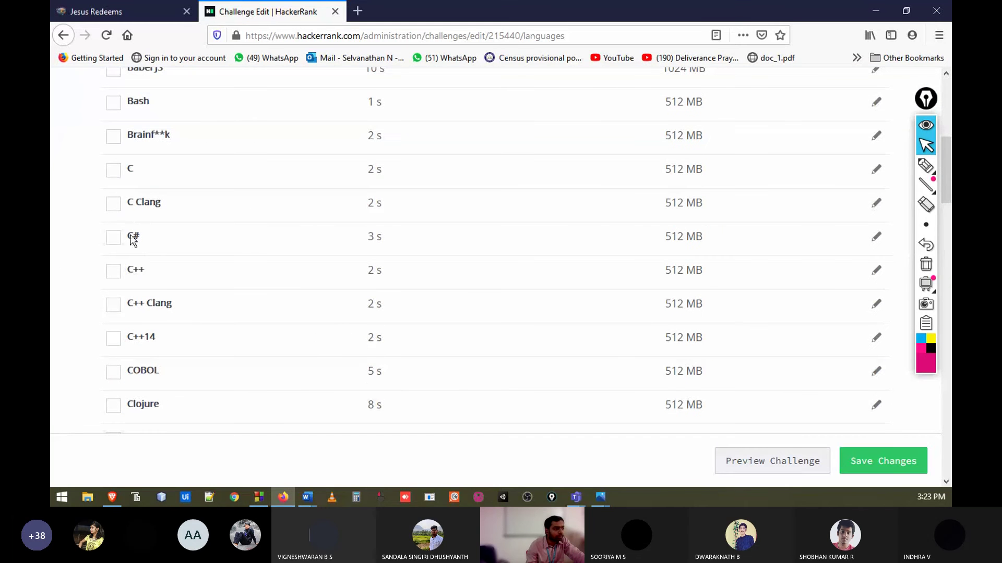
{"action": "left_click", "coordinate": [115, 170]}
{"action": "scroll", "coordinate": [515, 364], "scroll_direction": "down", "scroll_amount": 3}
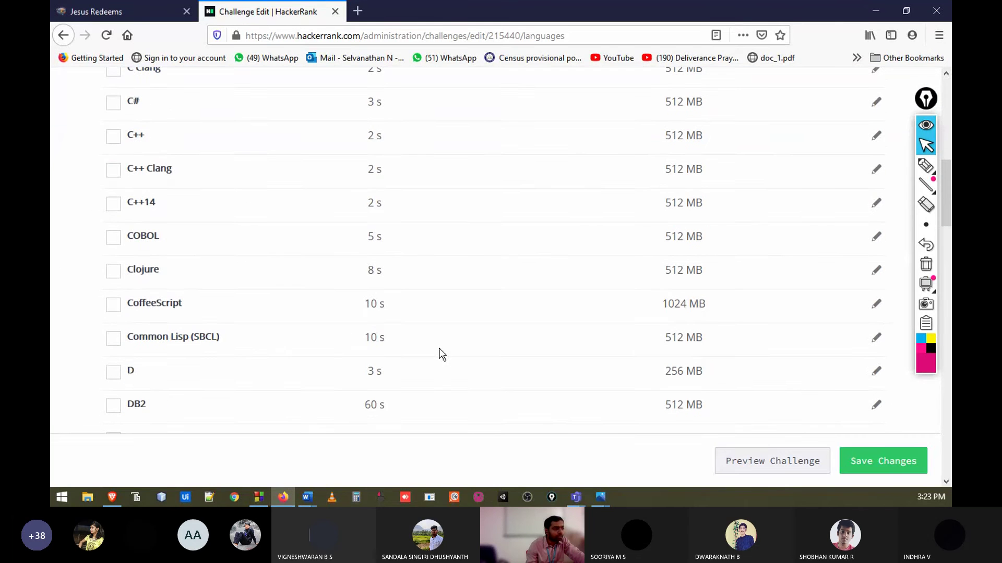
{"action": "left_click", "coordinate": [860, 460]}
Return to the list of managed challenges and open Fee_calculation from its last page
{"action": "scroll", "coordinate": [720, 307], "scroll_direction": "up", "scroll_amount": 6}
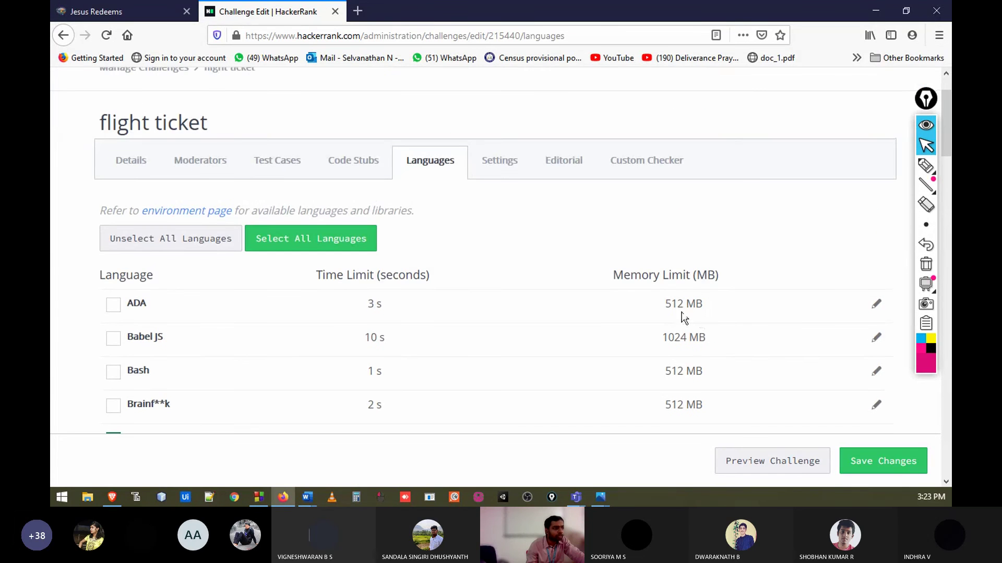
{"action": "scroll", "coordinate": [233, 141], "scroll_direction": "up", "scroll_amount": 2}
{"action": "left_click", "coordinate": [162, 139]}
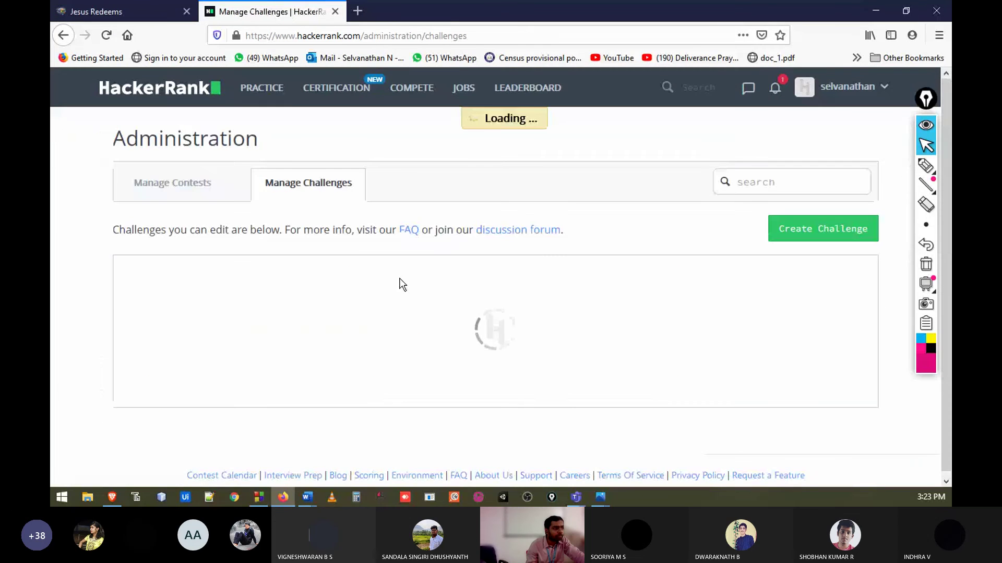
{"action": "scroll", "coordinate": [413, 302], "scroll_direction": "down", "scroll_amount": 5}
{"action": "left_click", "coordinate": [625, 394]}
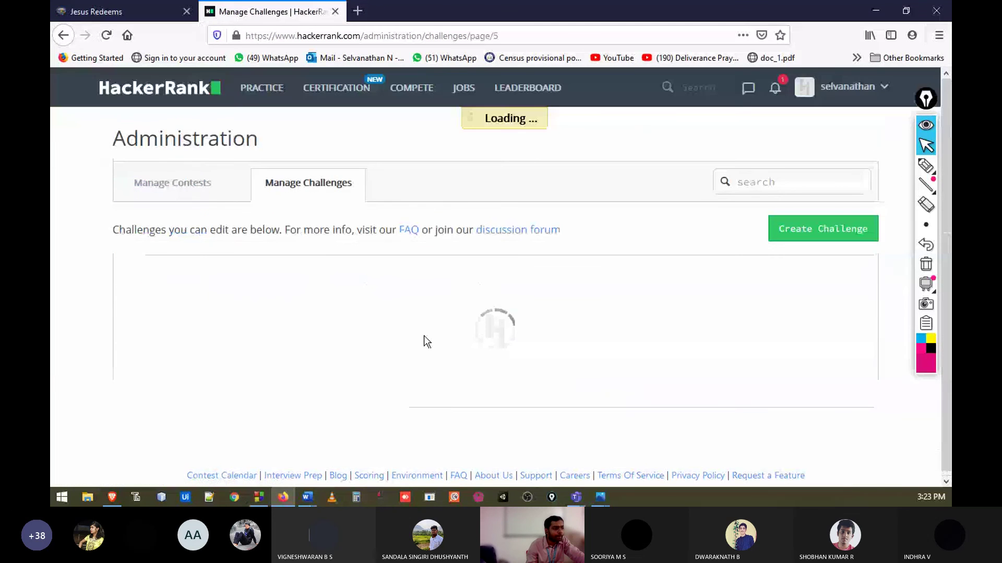
{"action": "scroll", "coordinate": [253, 291], "scroll_direction": "down", "scroll_amount": 3}
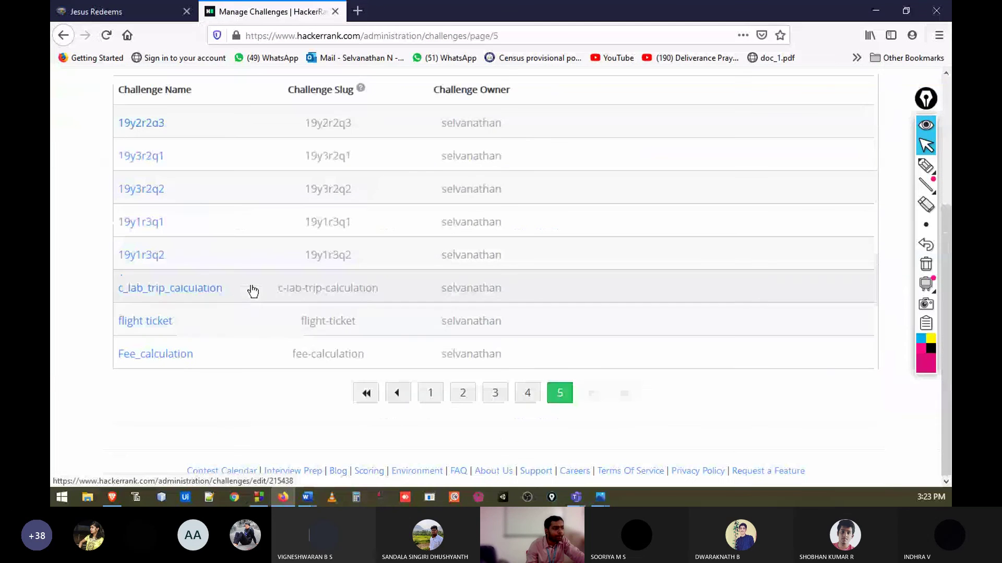
{"action": "left_click", "coordinate": [150, 358]}
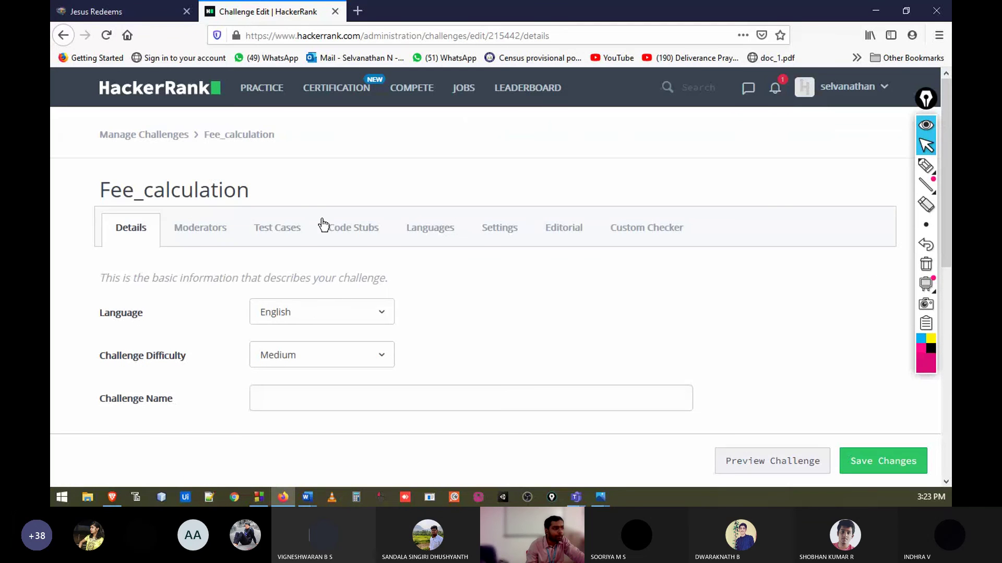
Reload the Fee_calculation challenge page and select C as its only allowed language
{"action": "left_click", "coordinate": [114, 37]}
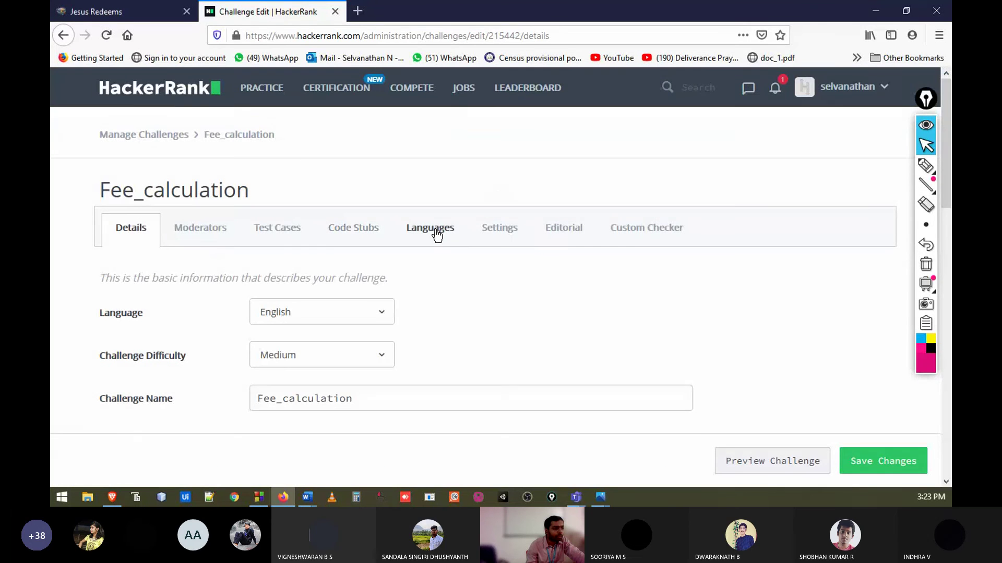
{"action": "left_click", "coordinate": [435, 230]}
{"action": "left_click", "coordinate": [183, 307]}
{"action": "scroll", "coordinate": [183, 307], "scroll_direction": "down", "scroll_amount": 8}
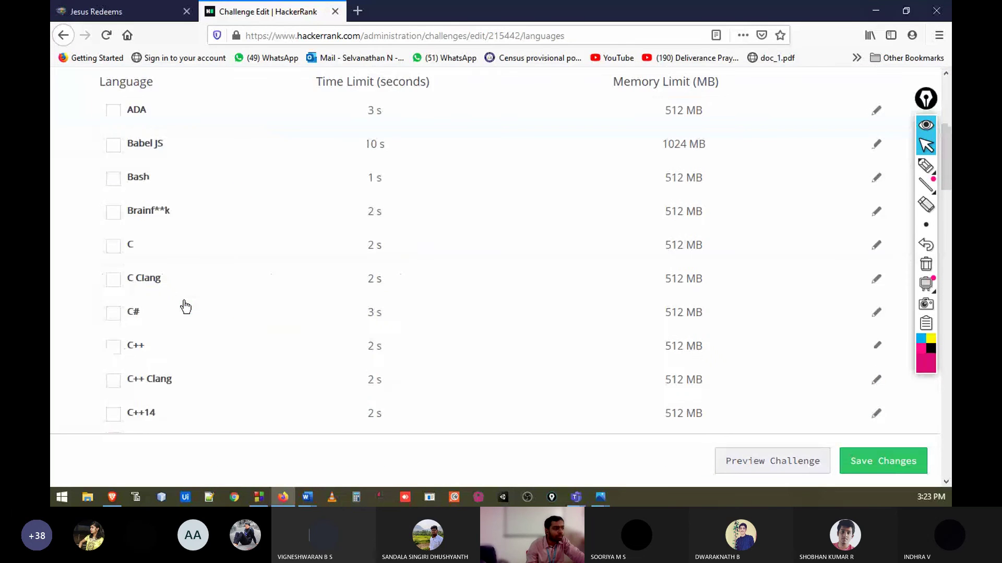
{"action": "left_click", "coordinate": [113, 103]}
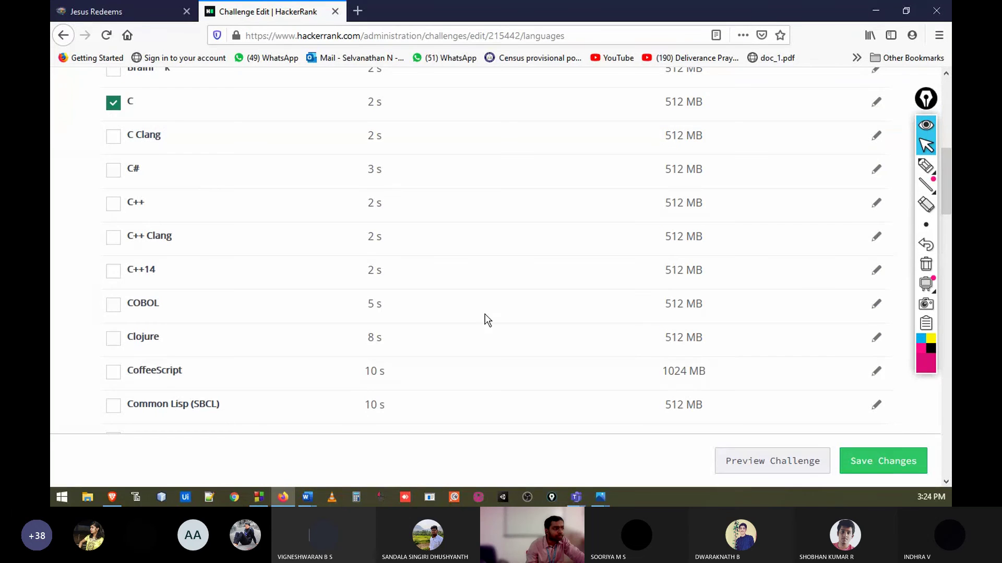
Circle the COBOL row of the language list with the annotation pen, and save the Fee_calculation changes
{"action": "left_click", "coordinate": [926, 166]}
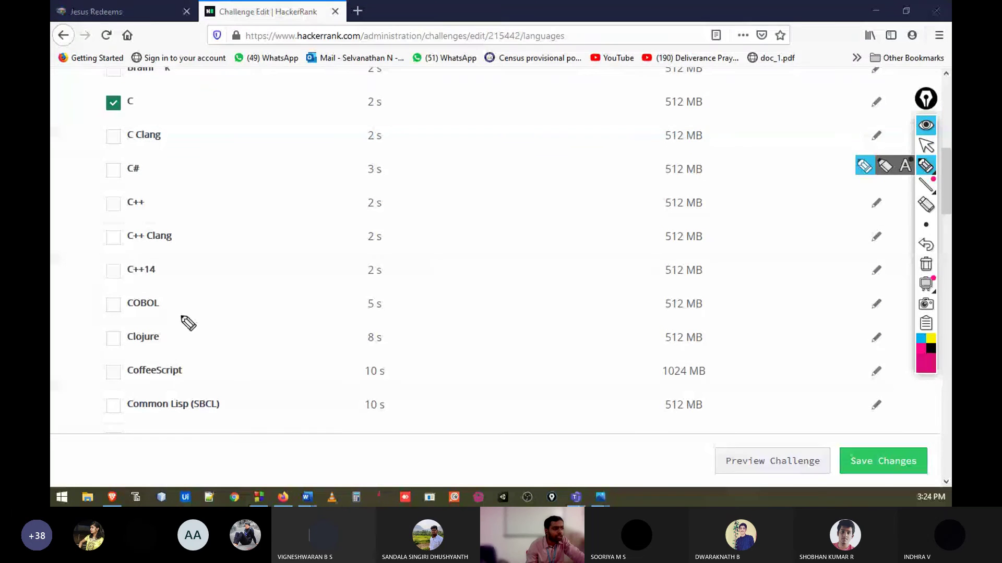
{"action": "mouse_move", "coordinate": [63, 317]}
{"action": "left_mouse_down"}
{"action": "mouse_move", "coordinate": [204, 328]}
{"action": "mouse_move", "coordinate": [185, 288]}
{"action": "mouse_move", "coordinate": [54, 287]}
{"action": "mouse_move", "coordinate": [57, 313]}
{"action": "left_mouse_up"}
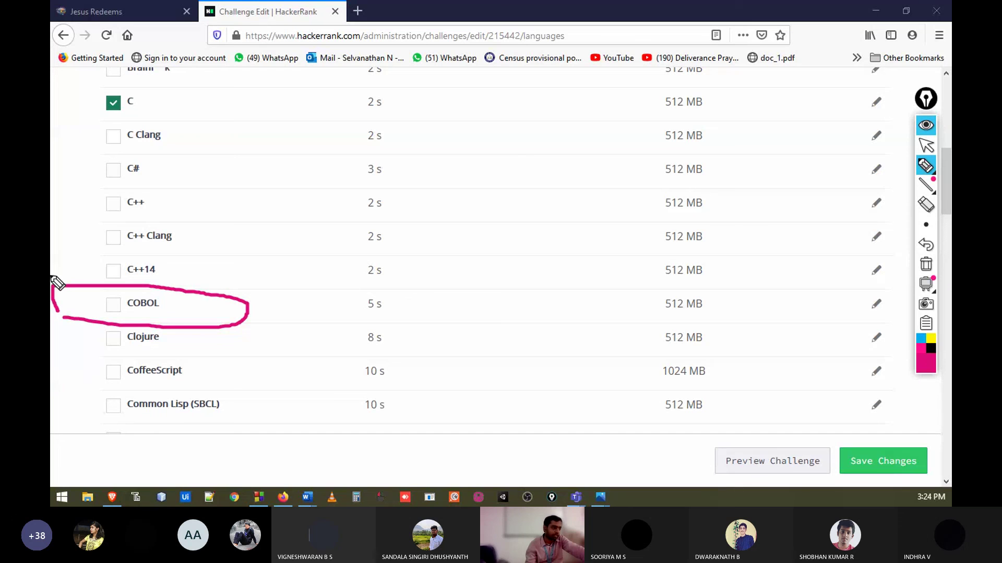
{"action": "left_click", "coordinate": [926, 147]}
{"action": "left_click", "coordinate": [888, 464]}
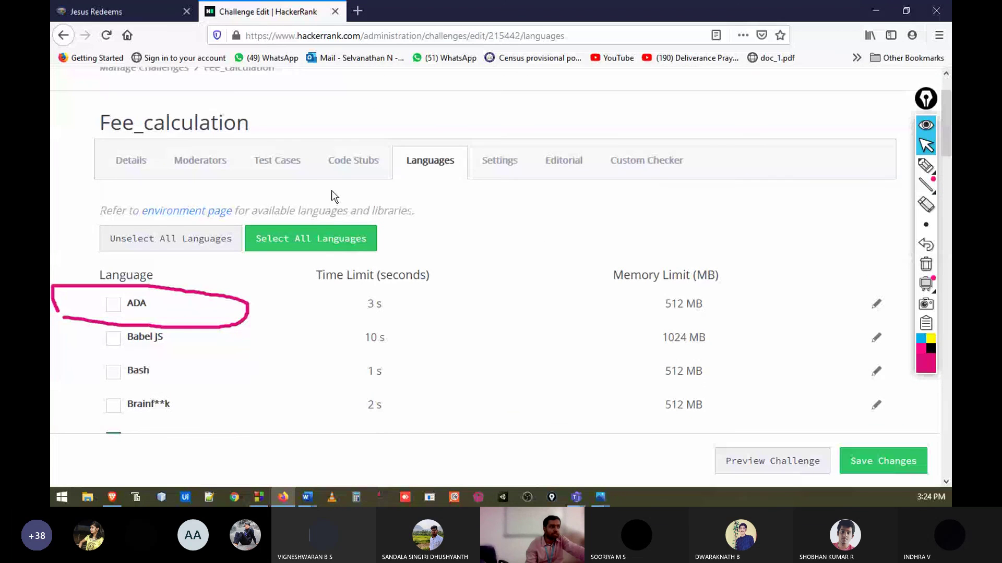
Go back to the managed challenges and reopen flight ticket from the last page of the list
{"action": "scroll", "coordinate": [330, 189], "scroll_direction": "up", "scroll_amount": 2}
{"action": "left_click", "coordinate": [167, 136]}
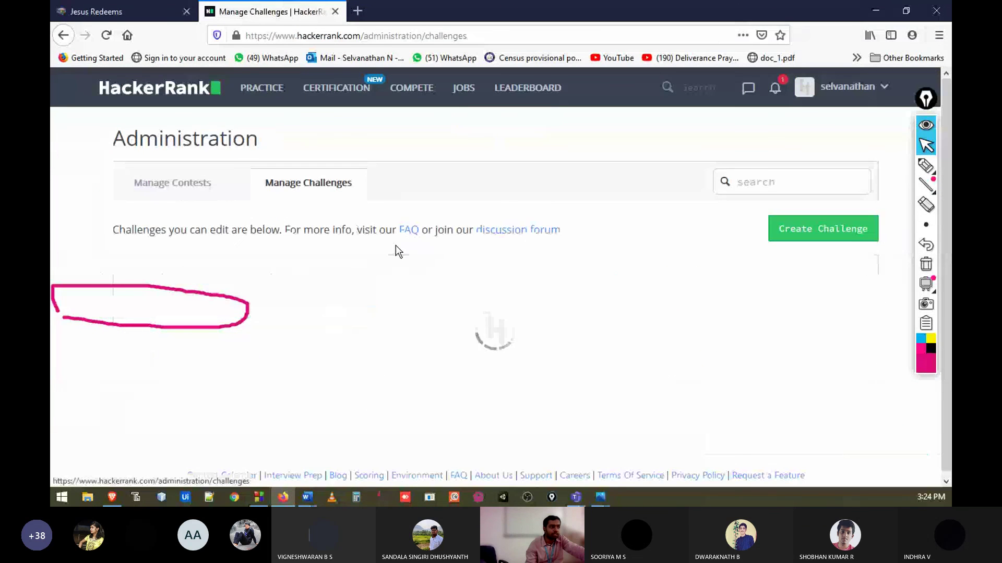
{"action": "scroll", "coordinate": [597, 256], "scroll_direction": "down", "scroll_amount": 10}
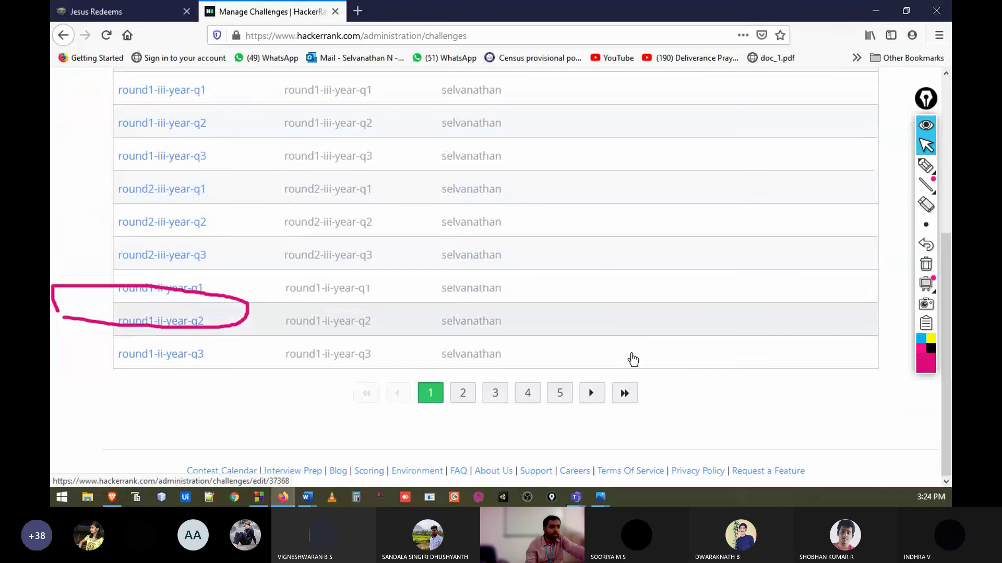
{"action": "left_click", "coordinate": [628, 402]}
{"action": "scroll", "coordinate": [271, 353], "scroll_direction": "down", "scroll_amount": 3}
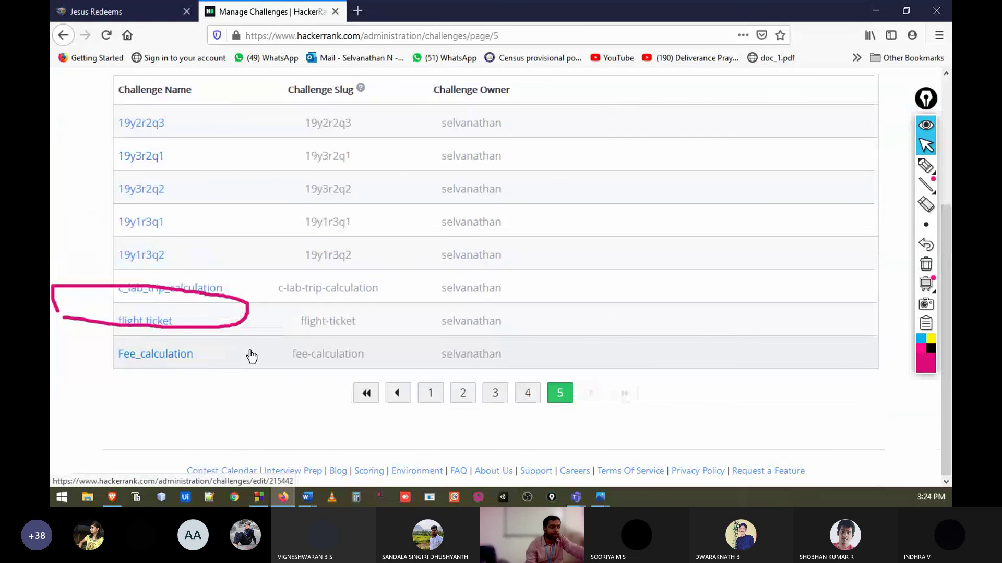
{"action": "left_click", "coordinate": [224, 319]}
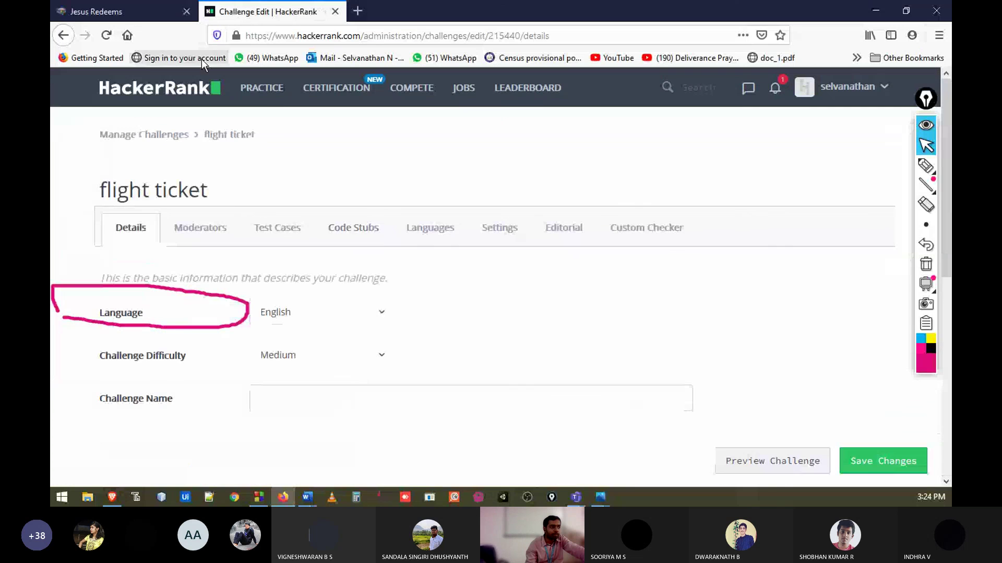
Clear the drawn annotation and check which languages are allowed for the flight ticket challenge
{"action": "left_click", "coordinate": [242, 148]}
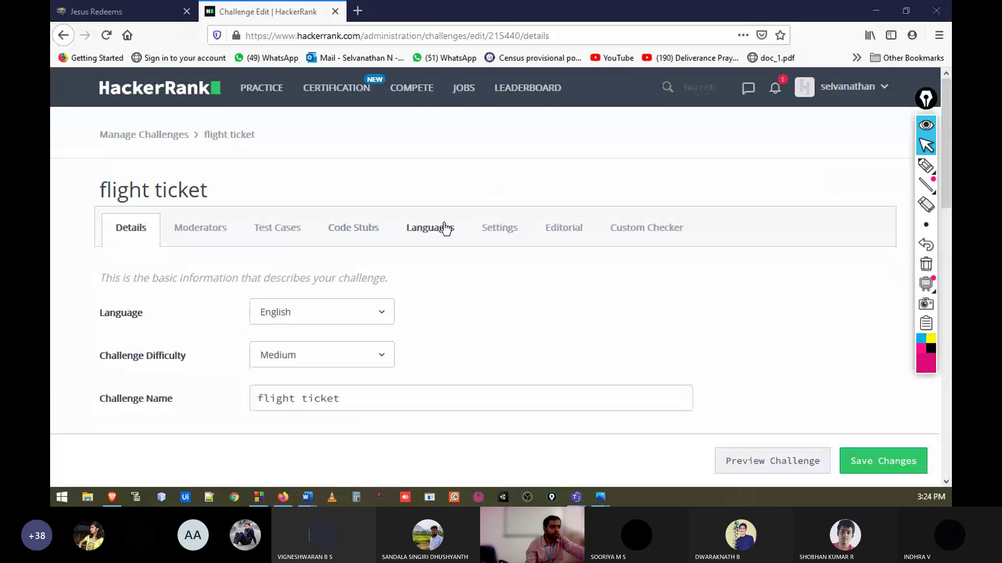
{"action": "left_click", "coordinate": [445, 229]}
{"action": "scroll", "coordinate": [389, 310], "scroll_direction": "down", "scroll_amount": 5}
{"action": "scroll", "coordinate": [399, 310], "scroll_direction": "up", "scroll_amount": 5}
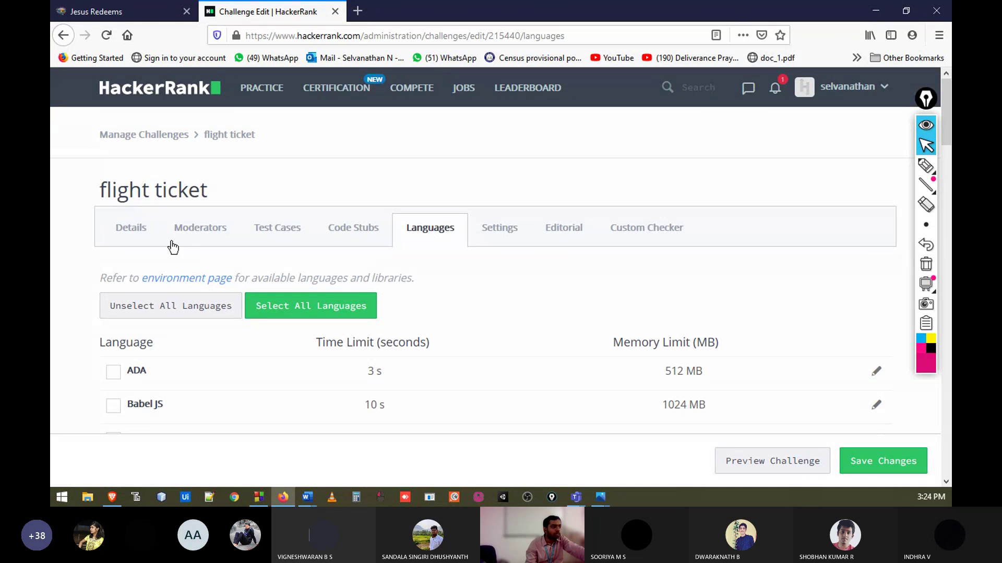
Check the basic details of flight ticket, and try to preview the challenge, reloading its page for the preview
{"action": "left_click", "coordinate": [126, 228]}
{"action": "scroll", "coordinate": [423, 270], "scroll_direction": "down", "scroll_amount": 5}
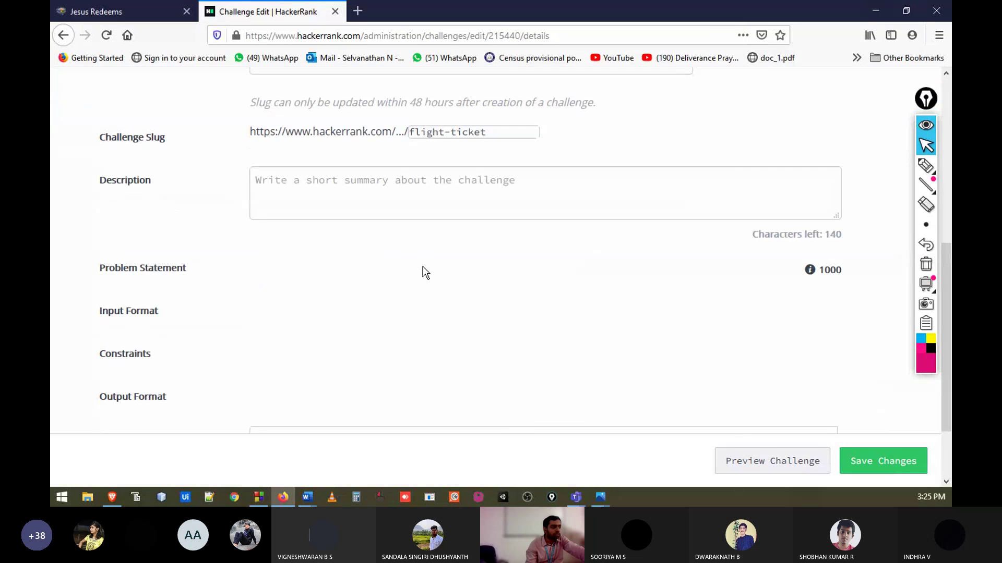
{"action": "scroll", "coordinate": [423, 270], "scroll_direction": "up", "scroll_amount": 5}
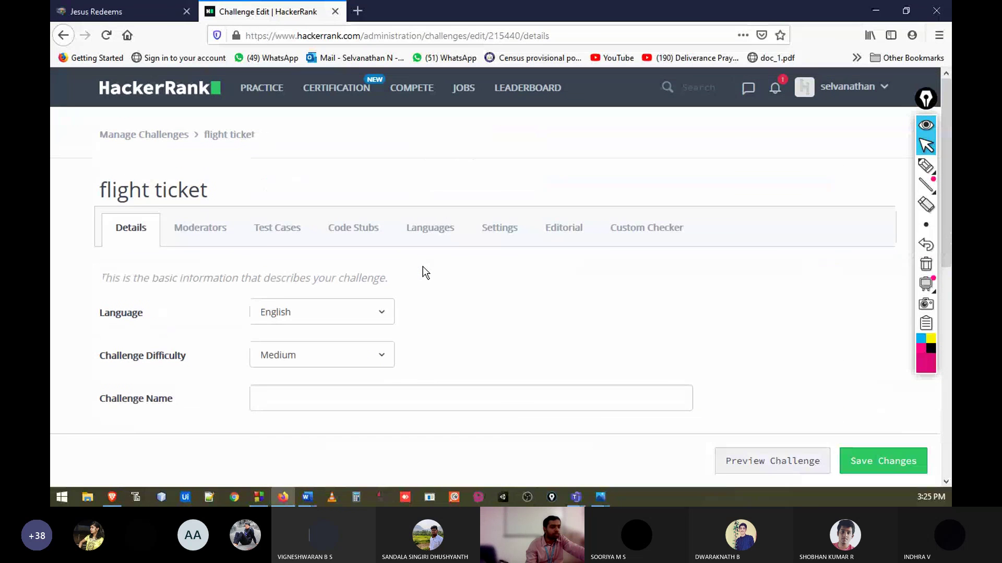
{"action": "left_click", "coordinate": [788, 472]}
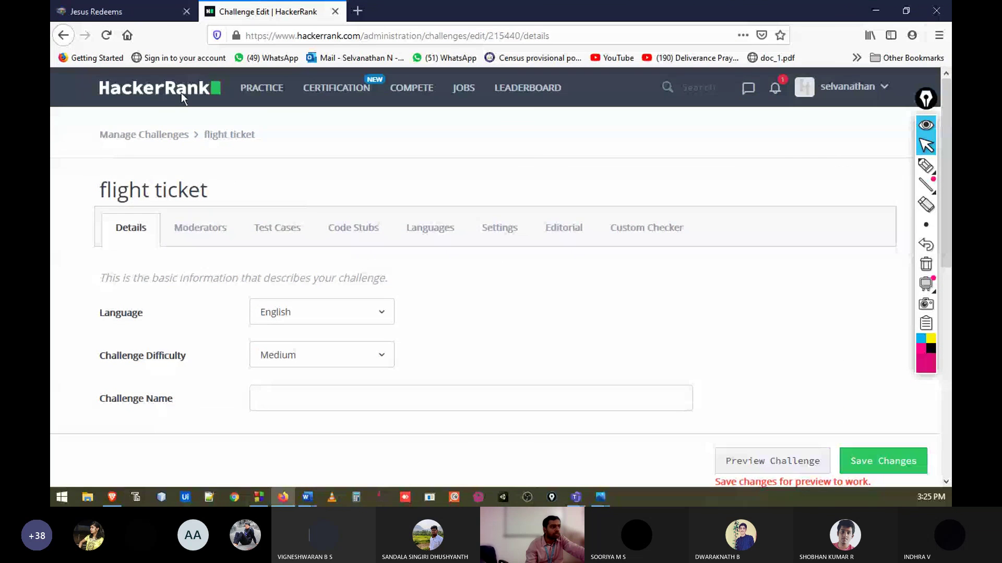
{"action": "left_click", "coordinate": [107, 36]}
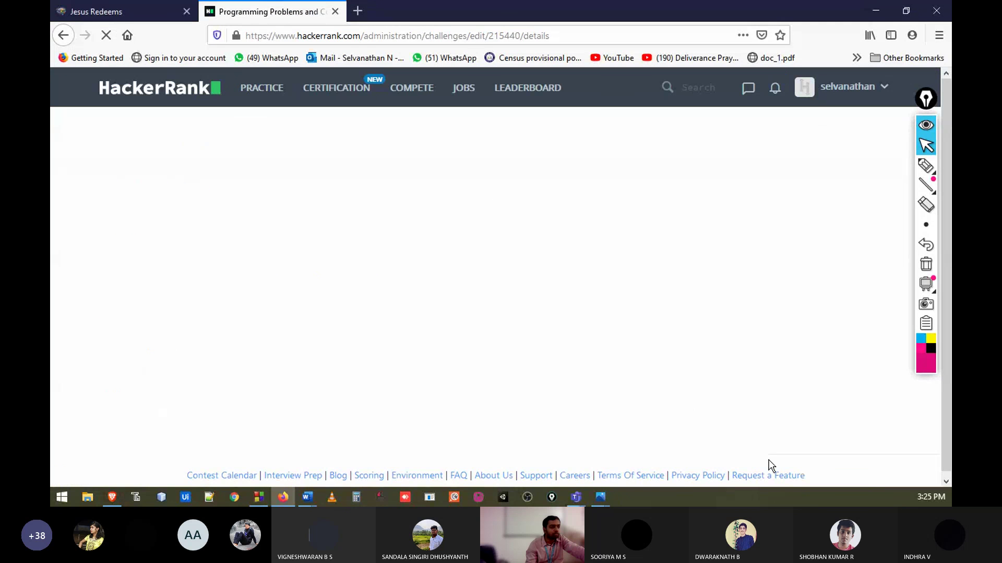